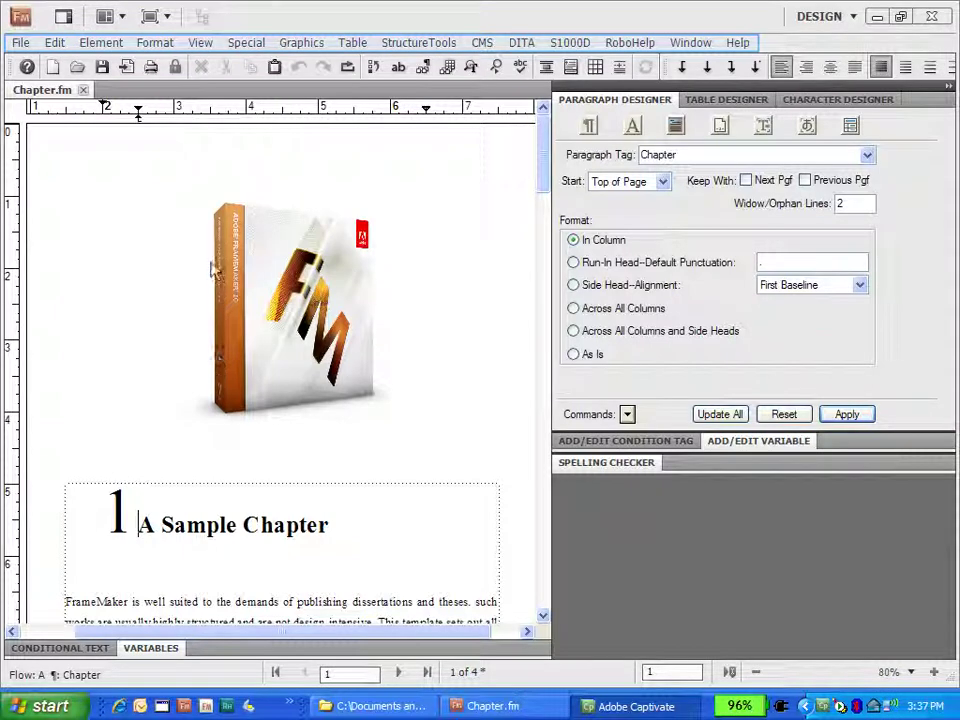
Step: Open the View menu for Chapter.fm to reach the page view choices
left_click(204, 44)
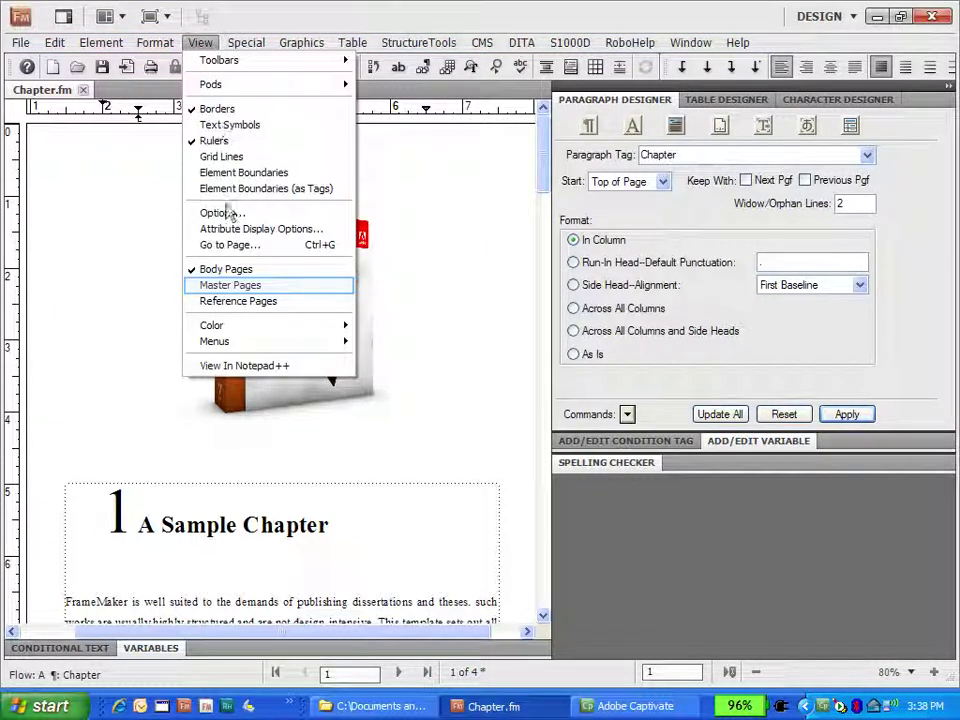
Step: Show the master pages and fit the LandscapeLeft master page in the window
left_click(229, 284)
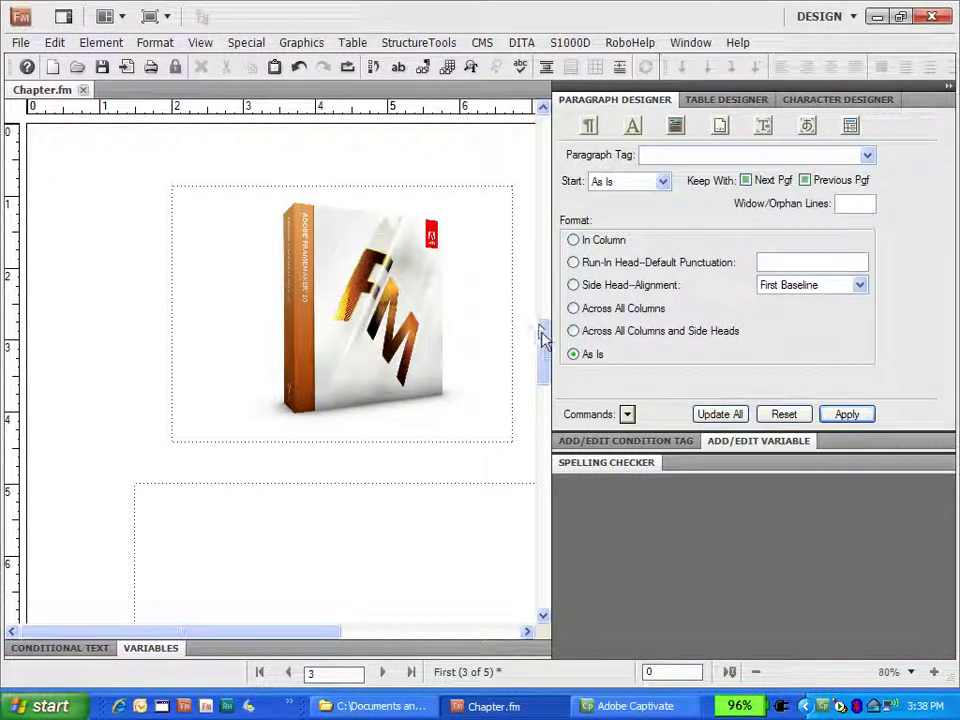
left_click_drag(542, 336, 542, 580)
left_click(385, 452)
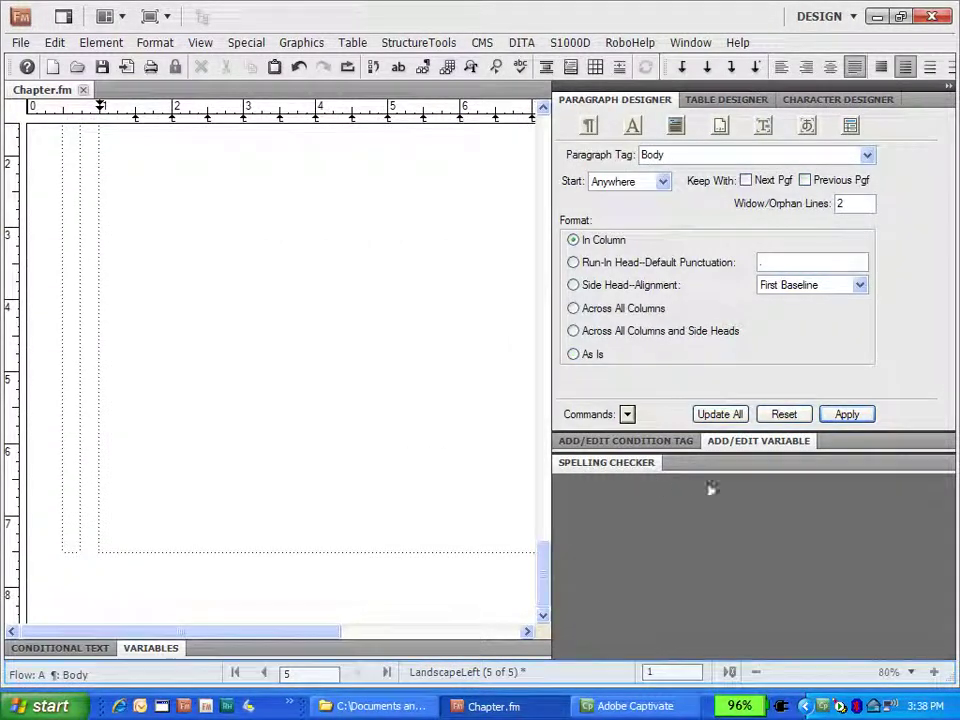
left_click(911, 674)
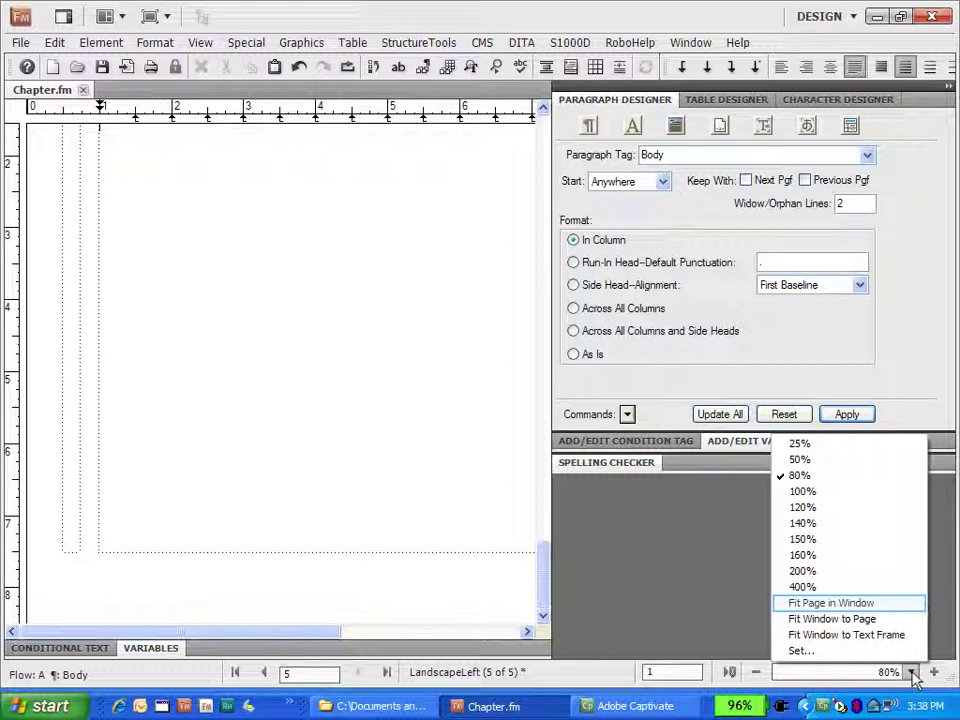
left_click(850, 608)
left_click_drag(546, 568, 514, 167)
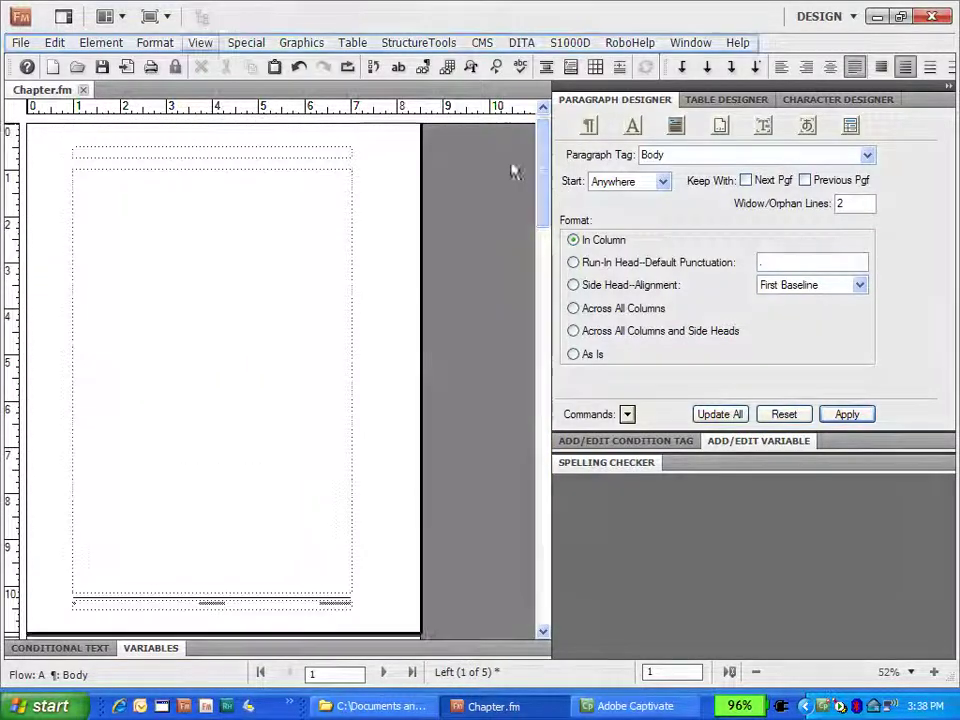
Step: Return to body pages at 80% zoom and place the cursor after 'format).' in 1.2.2.1
left_click(199, 43)
left_click(212, 268)
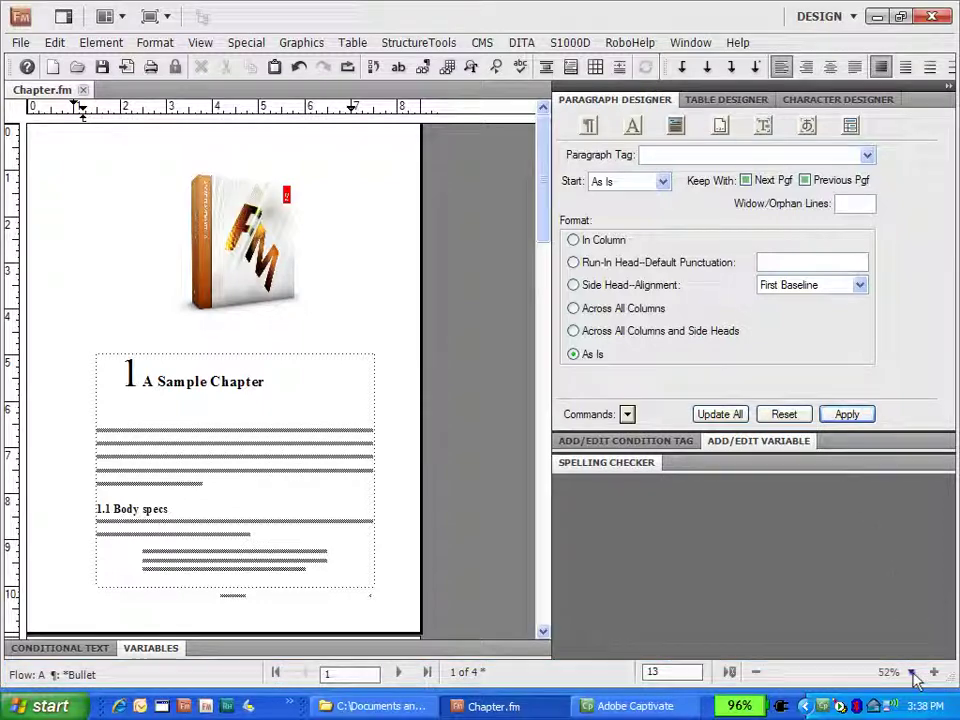
left_click(911, 672)
left_click(798, 474)
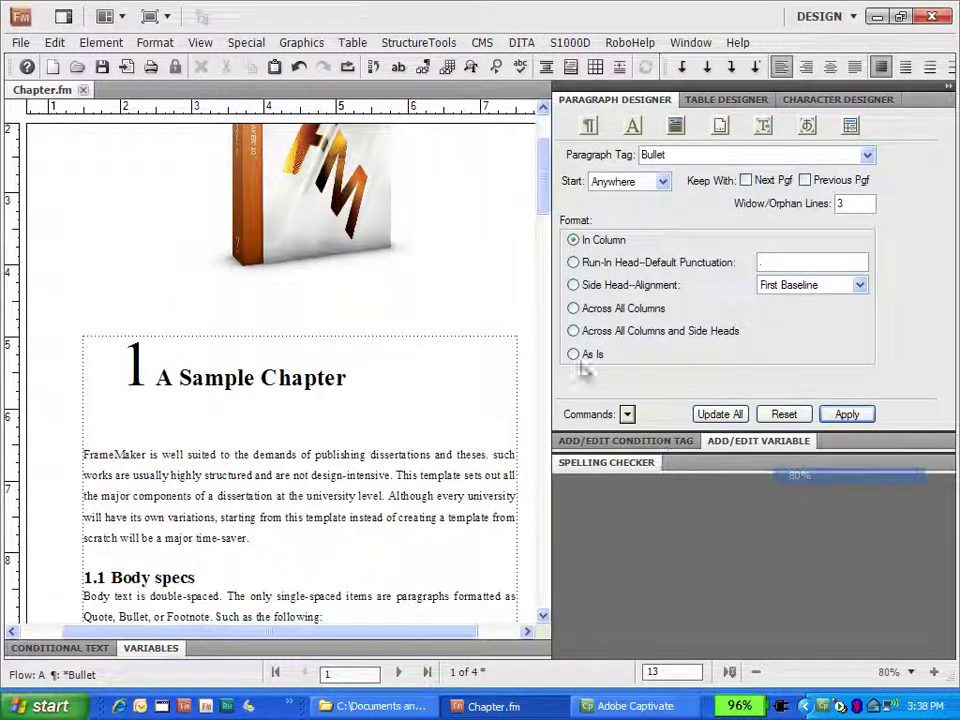
left_click_drag(544, 180, 544, 345)
left_click(172, 398)
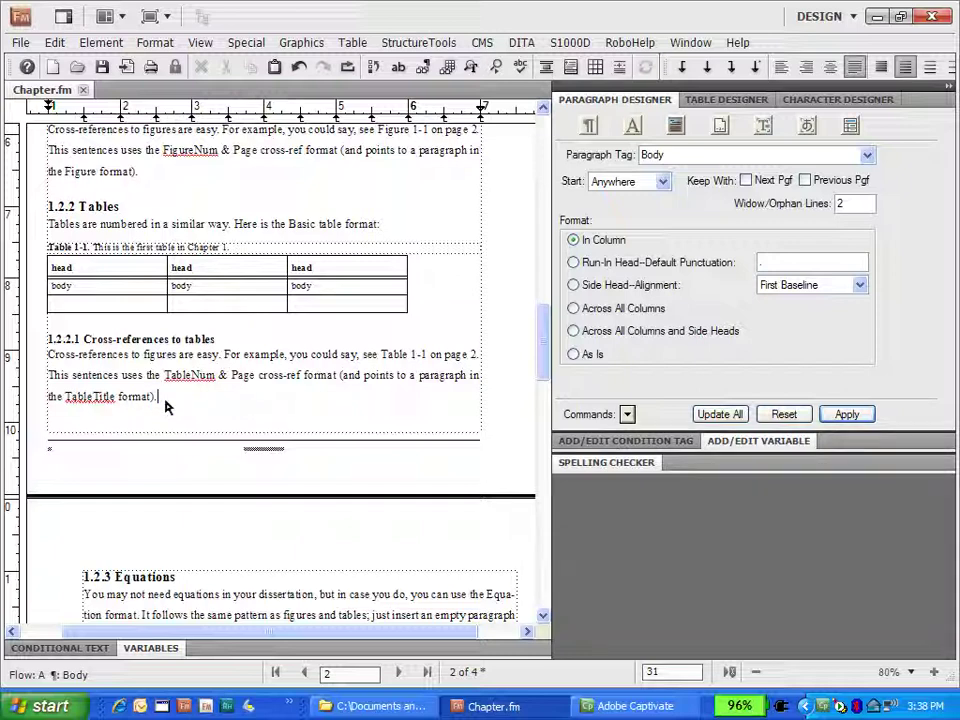
Step: Add an empty paragraph after 1.2.2.1 and create and apply a new Landscape paragraph tag
key("Return")
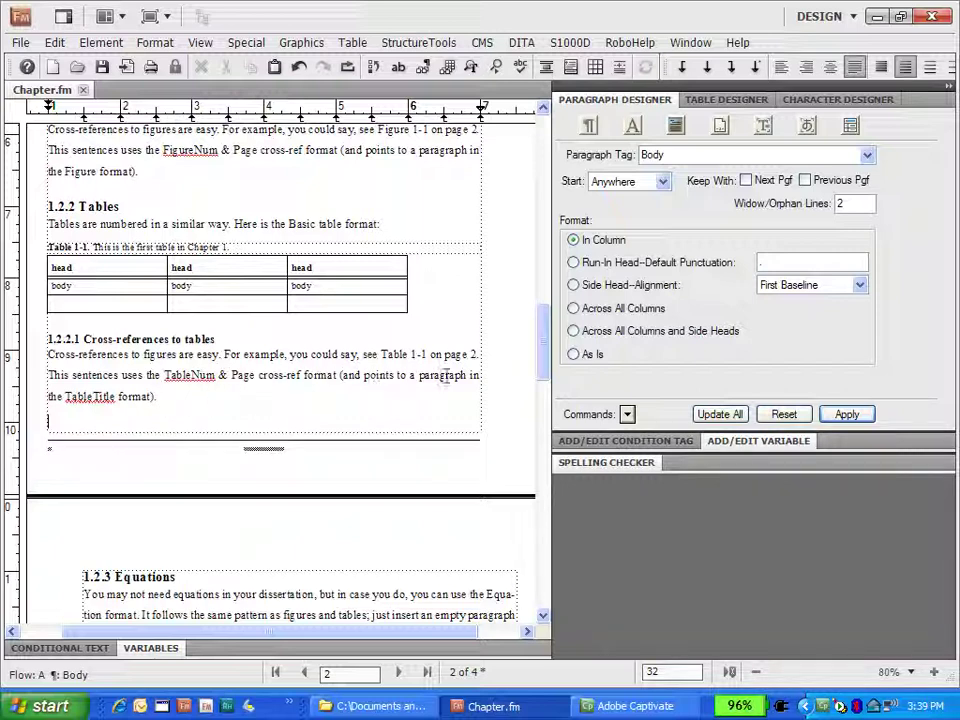
left_click_drag(668, 154, 631, 154)
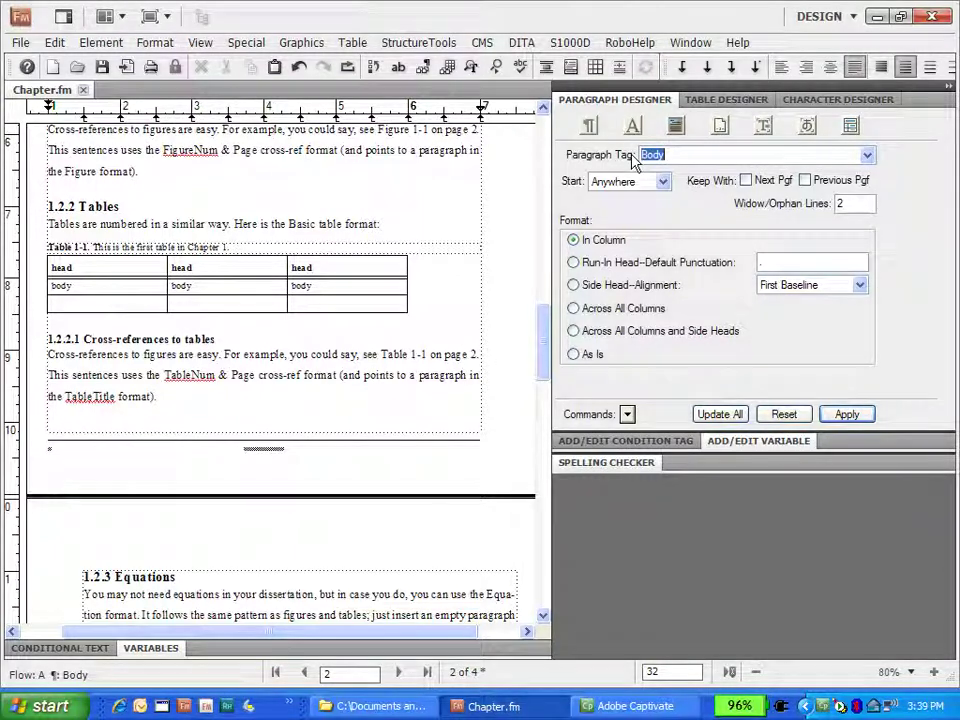
type("L")
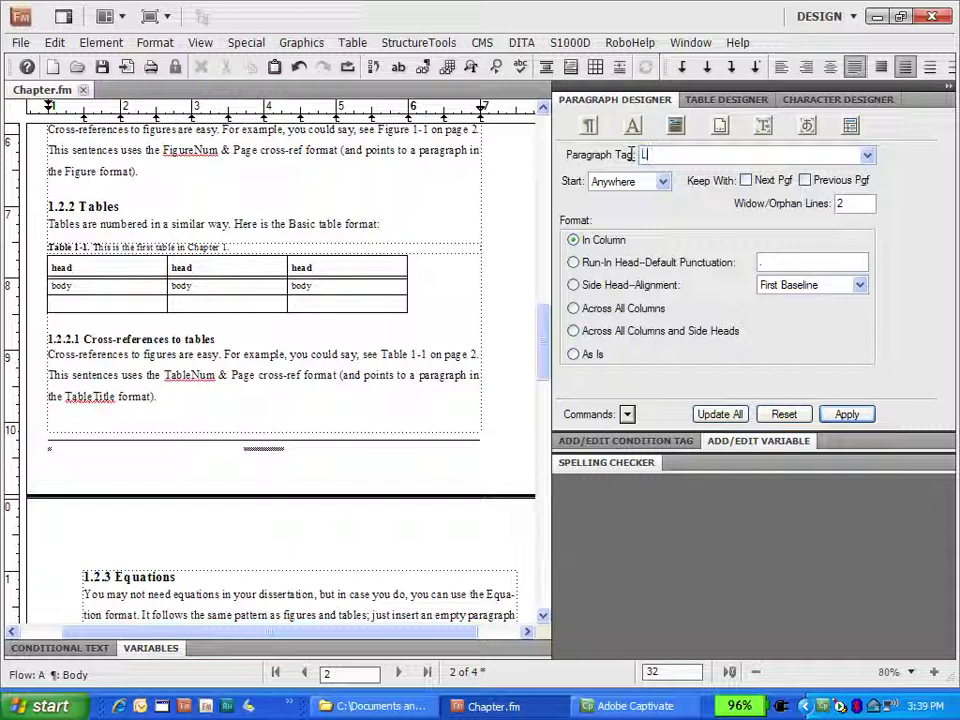
type("andscepe")
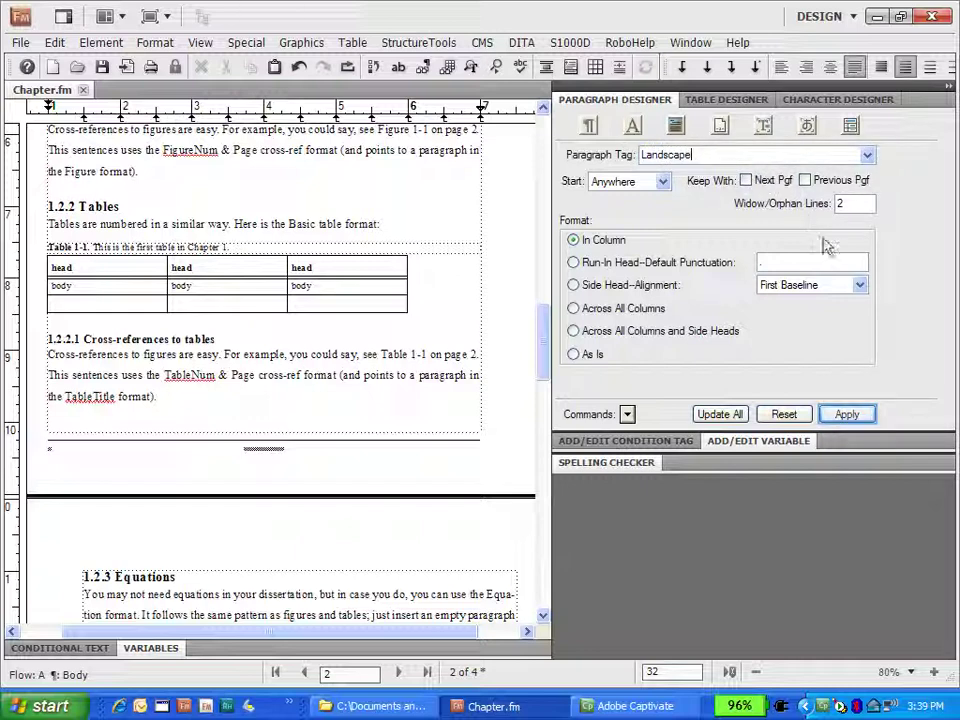
left_click(846, 413)
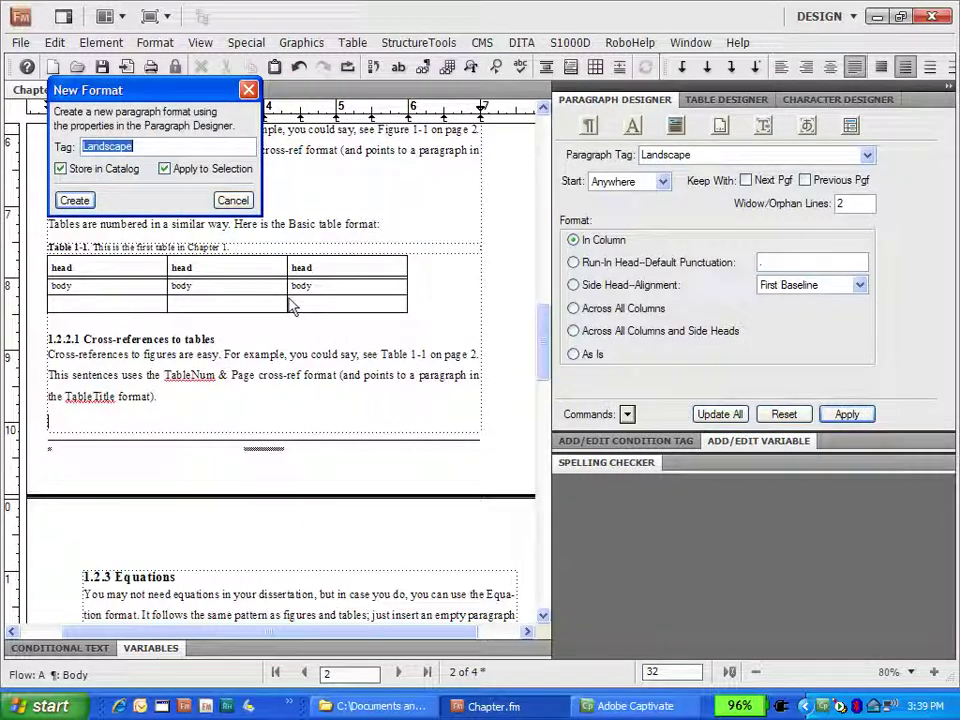
left_click_drag(179, 96, 275, 125)
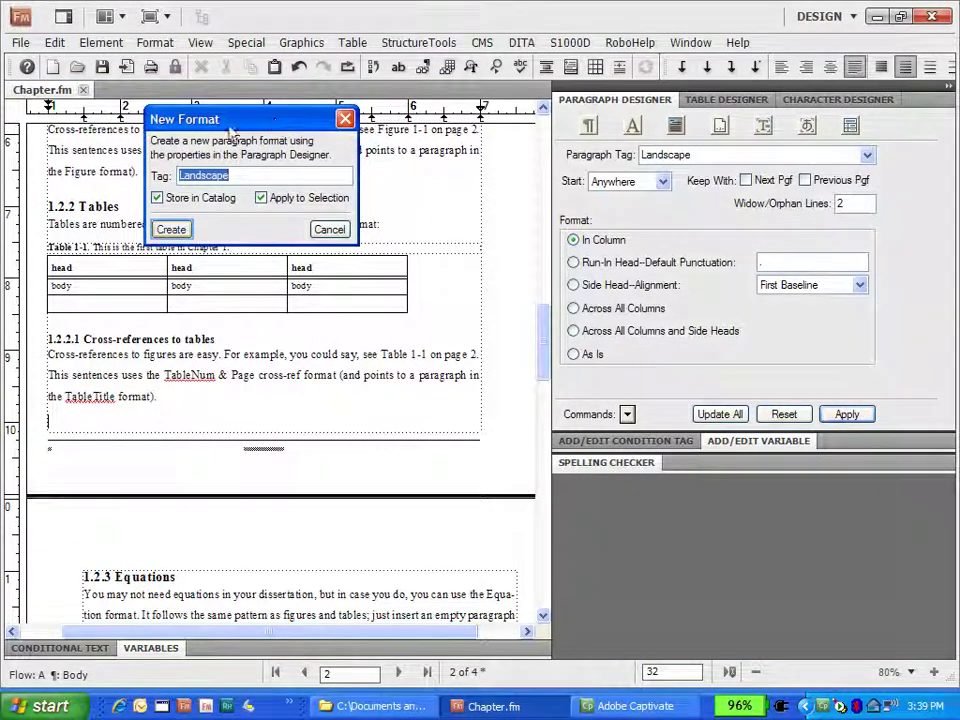
left_click(172, 230)
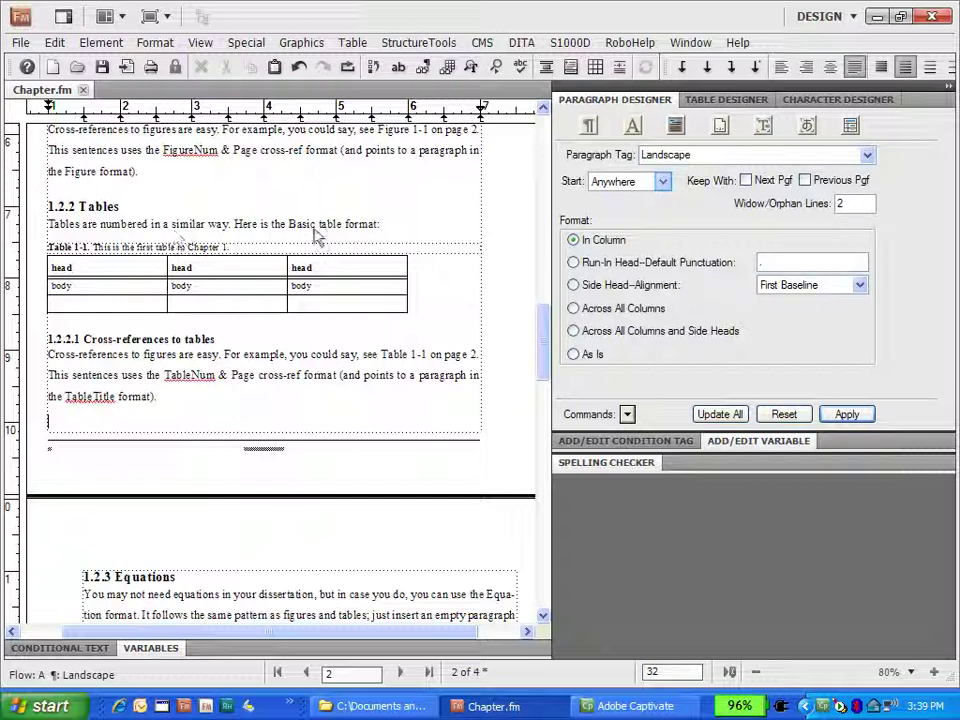
Step: Set the Landscape format to start at Top of Page and update all
left_click(662, 182)
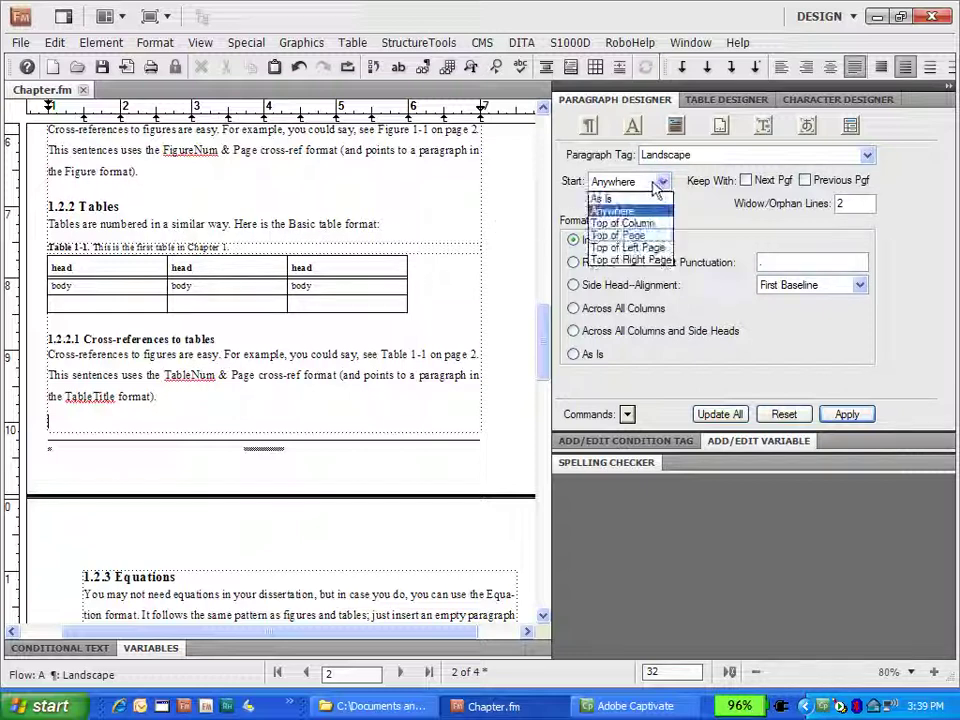
left_click(625, 237)
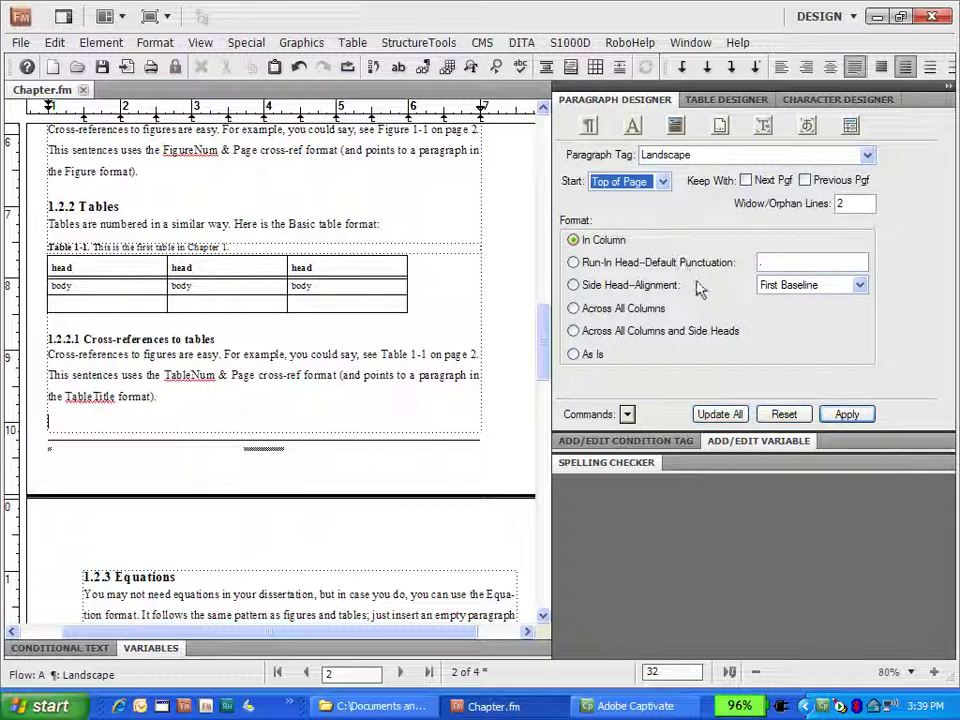
left_click(720, 414)
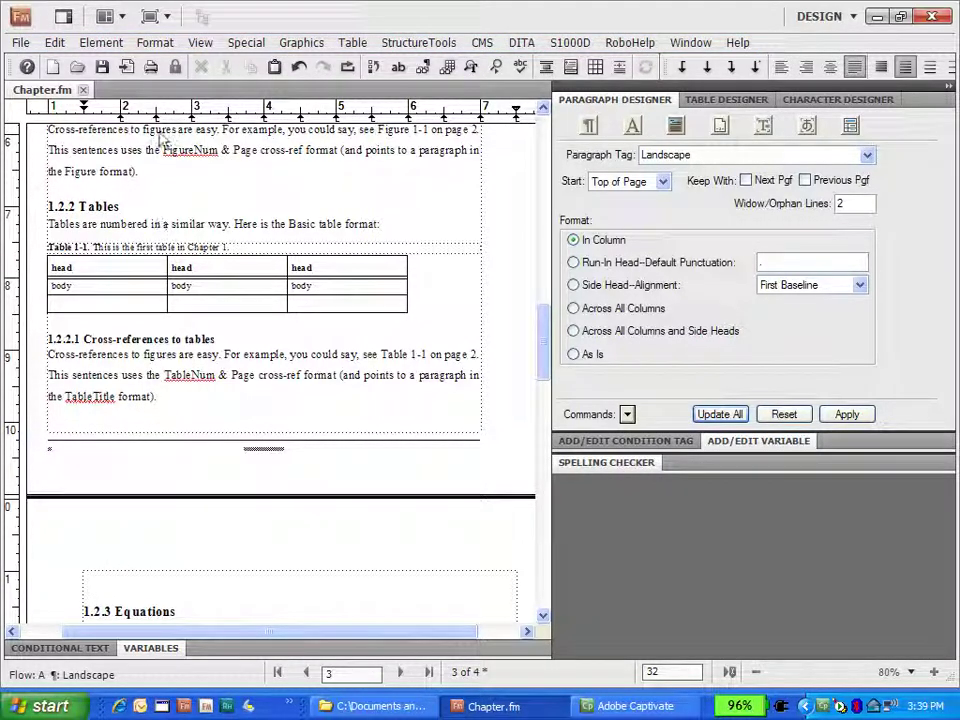
left_click(160, 45)
mouse_move(165, 156)
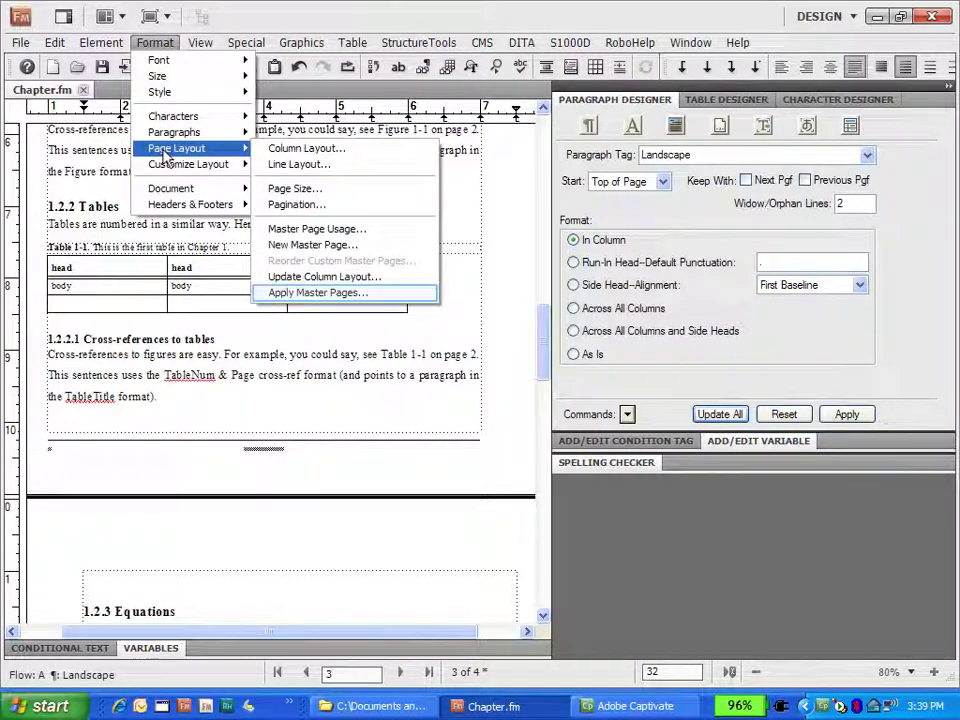
left_click(323, 293)
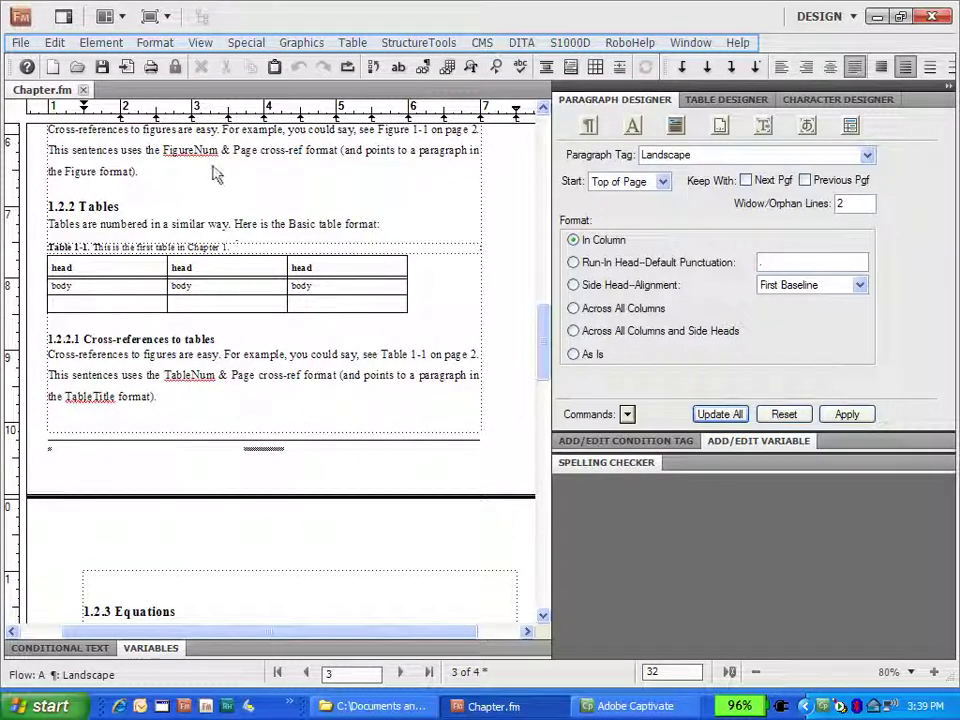
Step: Show the reference pages and scroll to the UnstructMasterPageMaps table
left_click(199, 43)
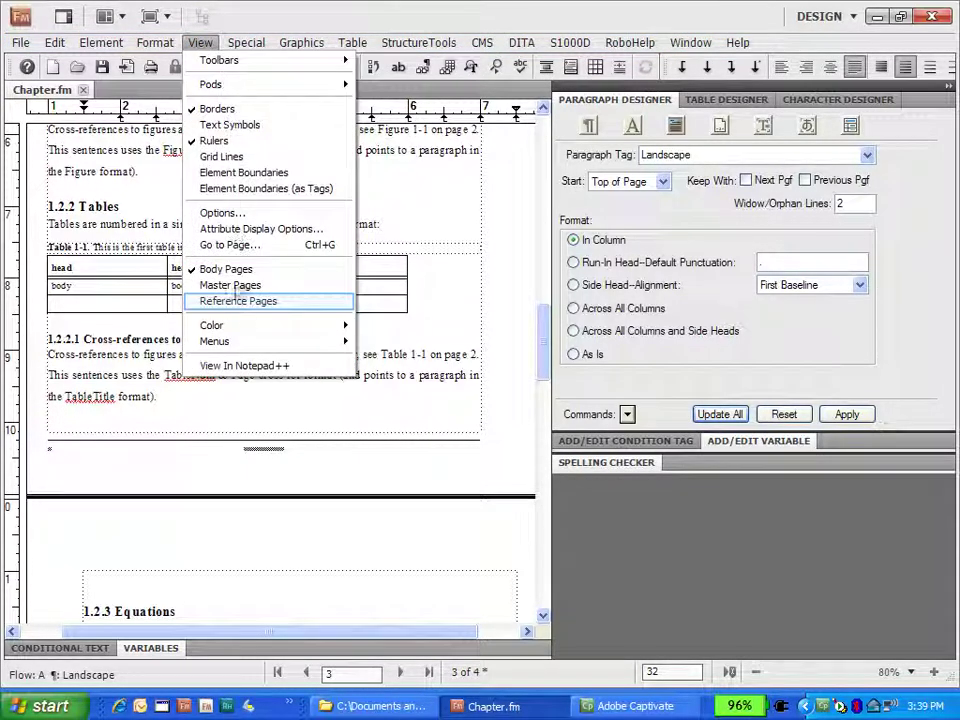
left_click(257, 300)
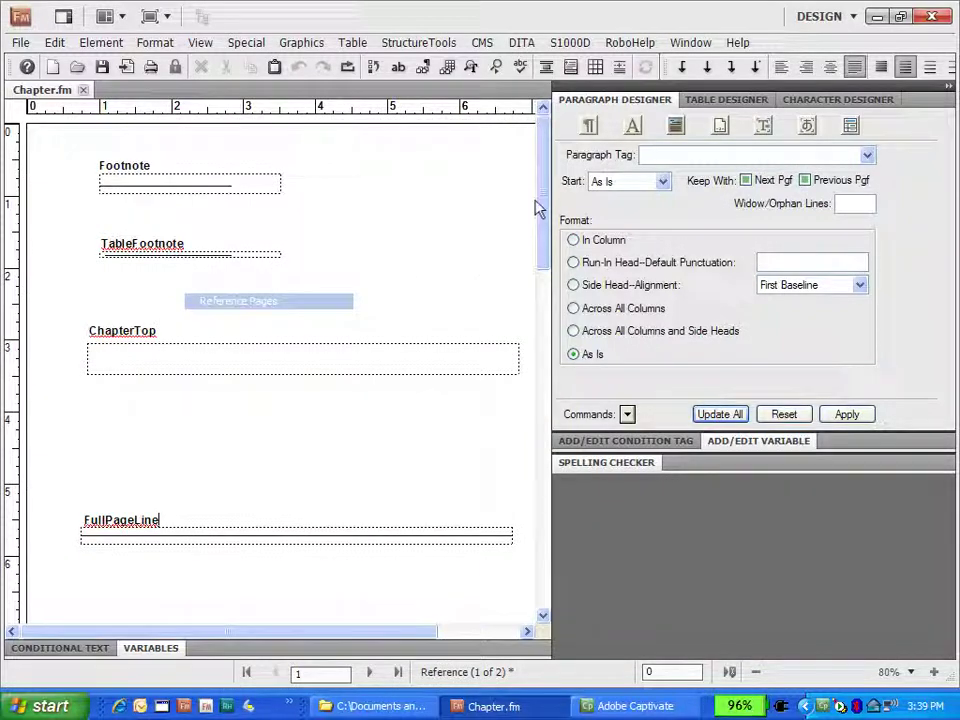
left_click_drag(542, 182, 540, 420)
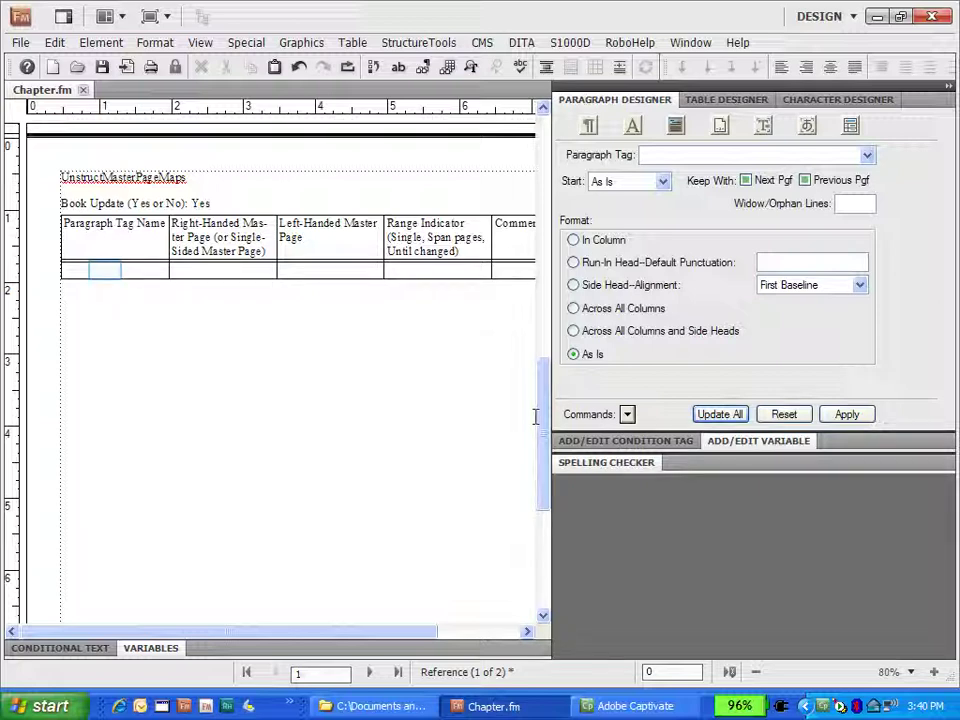
Step: Fill the mapping row: Landscape tag, LandscapeRight, LandscapeLeft master pages, range Single
left_click(105, 268)
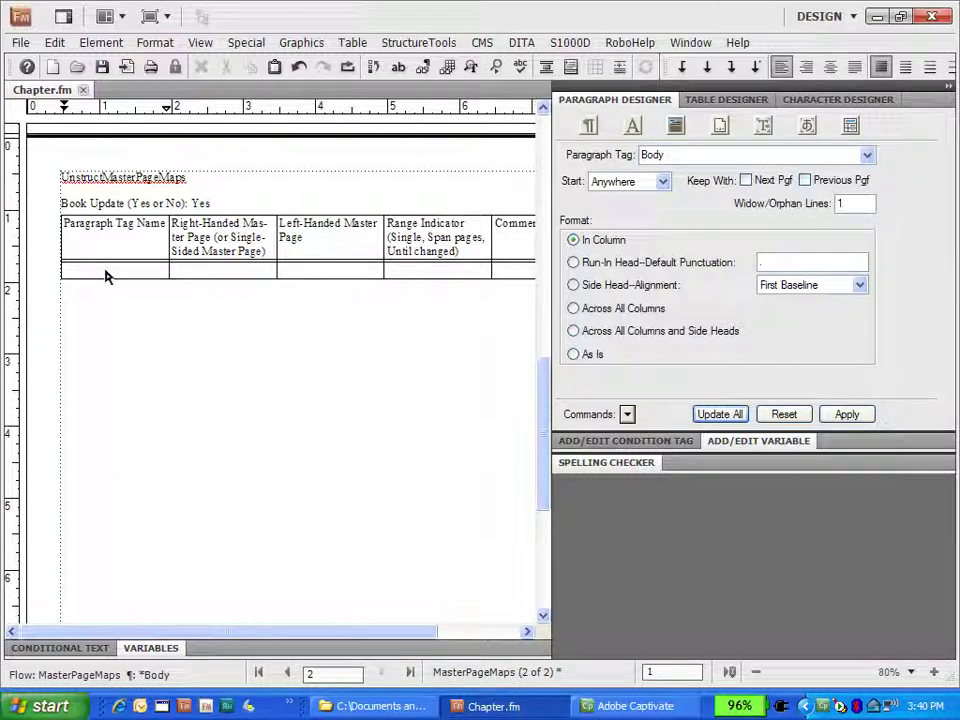
type("Landsc")
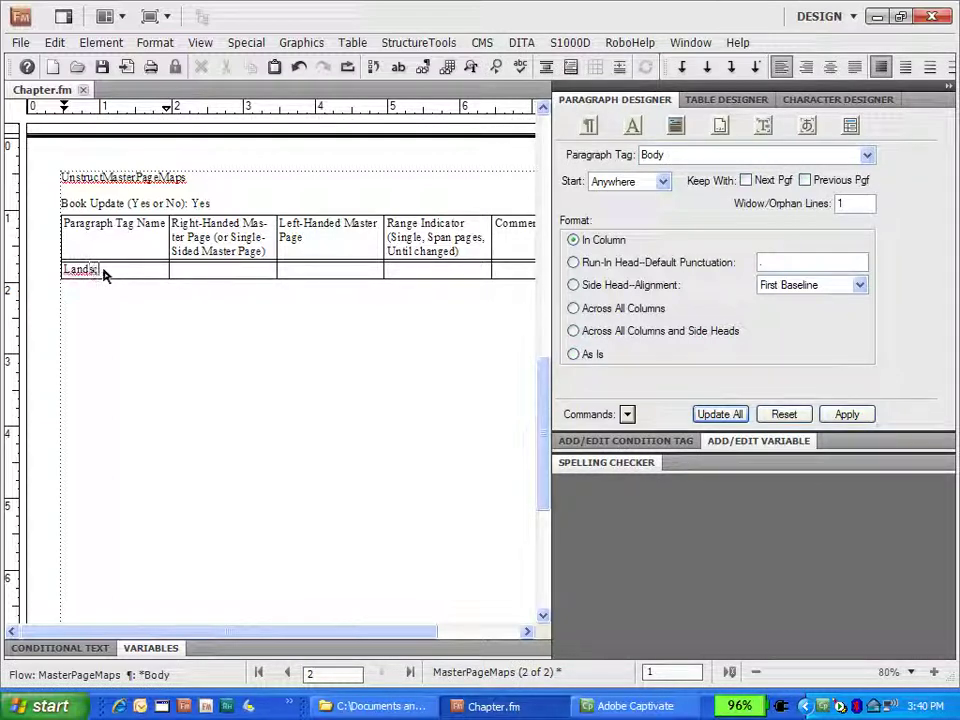
type("ape")
left_click(187, 270)
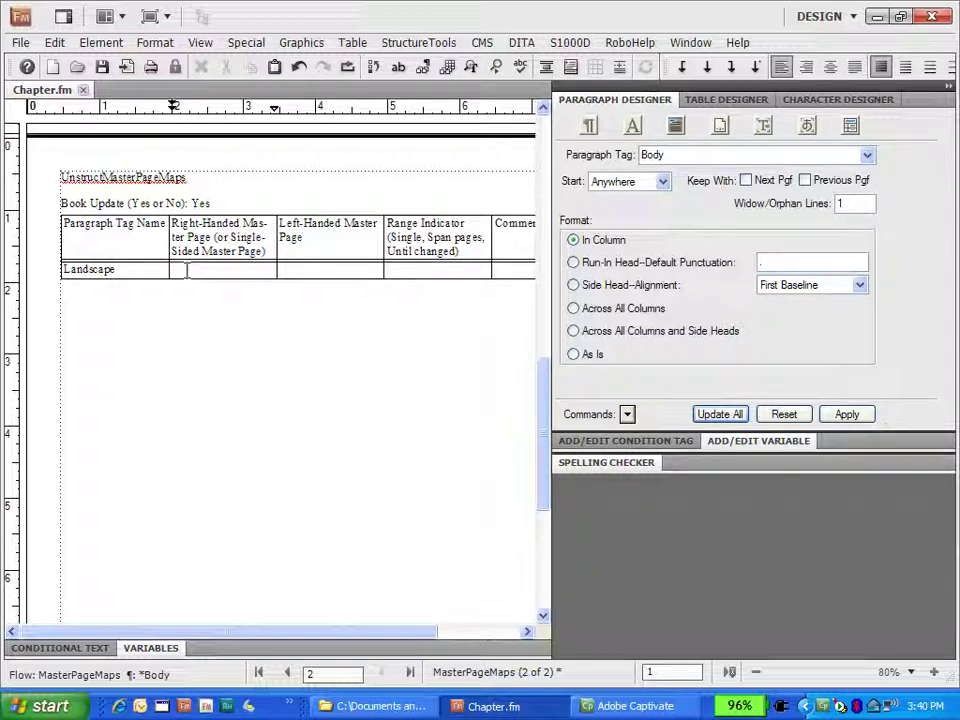
type("LandscapeRight")
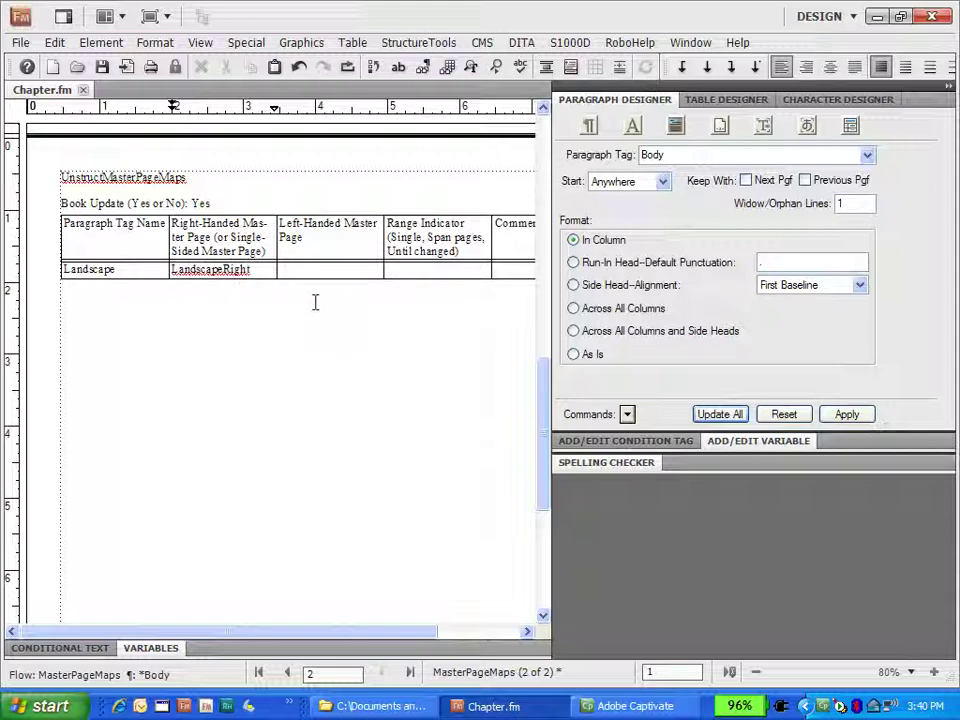
left_click(336, 271)
type("Landsca")
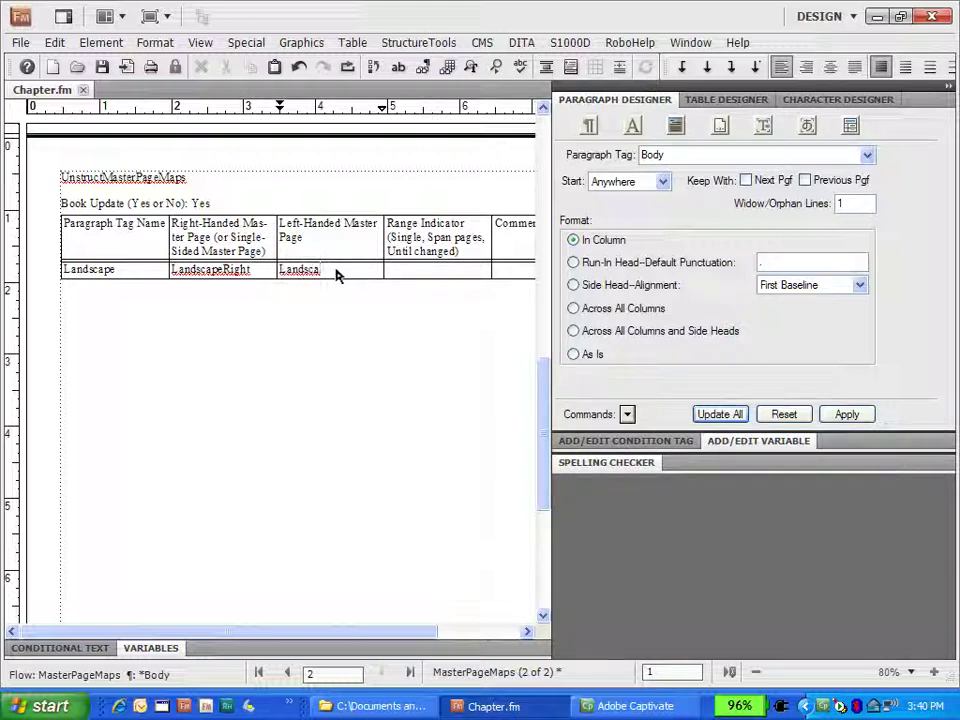
type("peLeft")
left_click(433, 276)
type("Single")
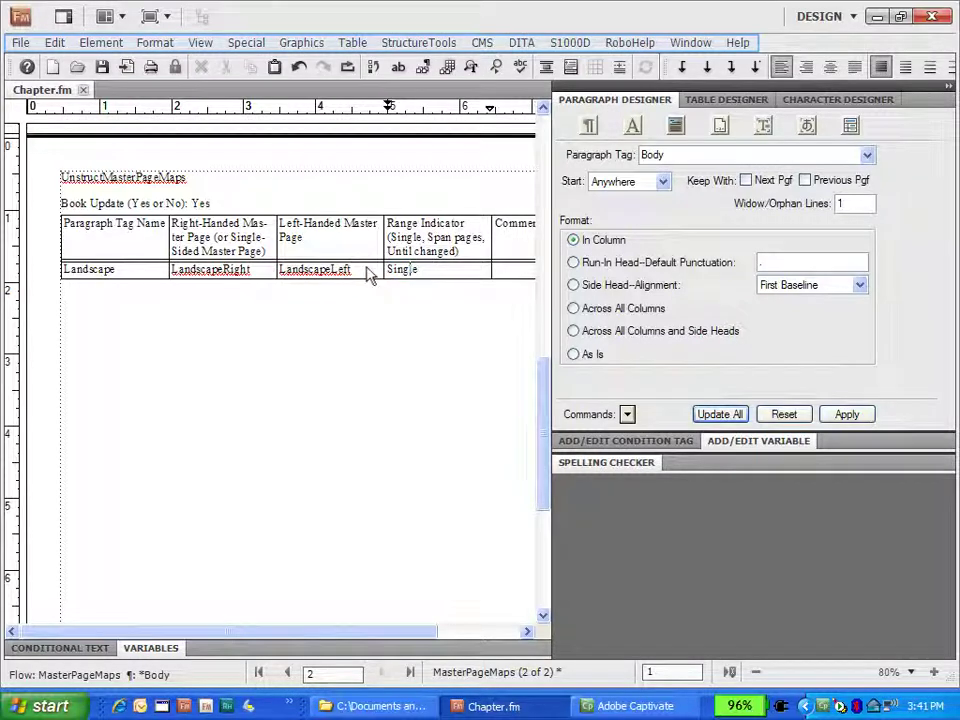
left_click(203, 44)
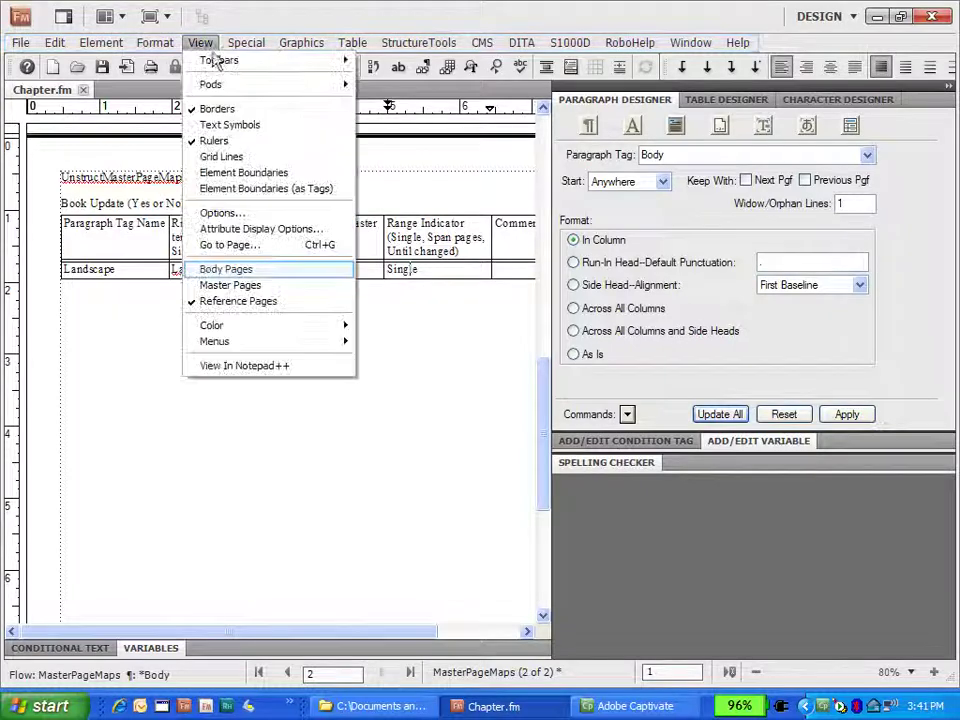
Step: Return to body pages, place the cursor in the Landscape paragraph, and fit the page in the window
left_click(222, 269)
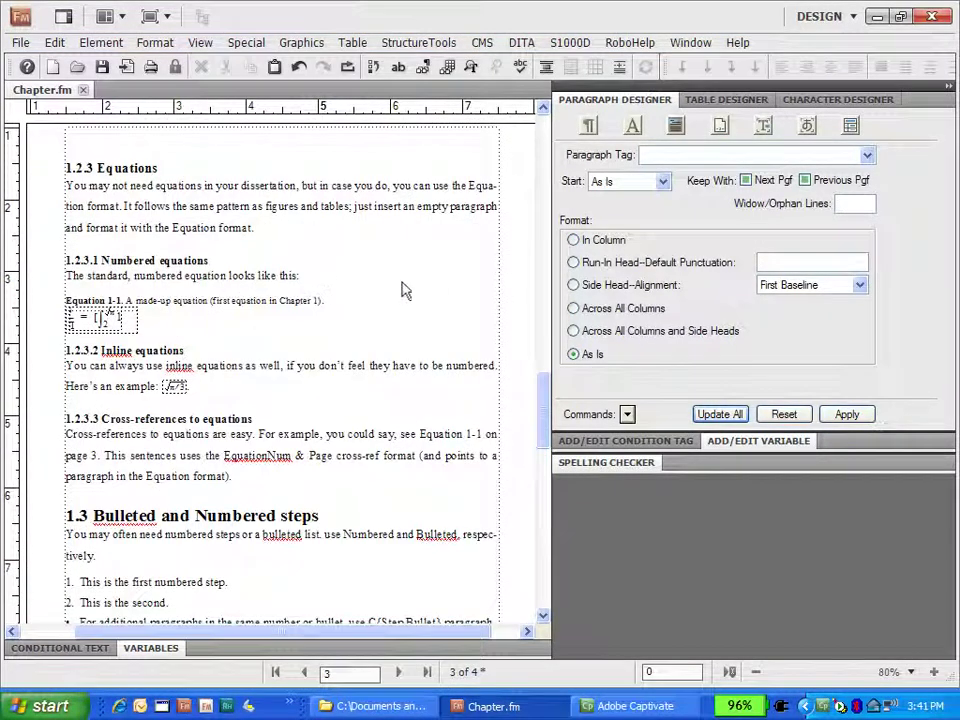
left_click_drag(547, 396, 544, 369)
left_click(76, 285)
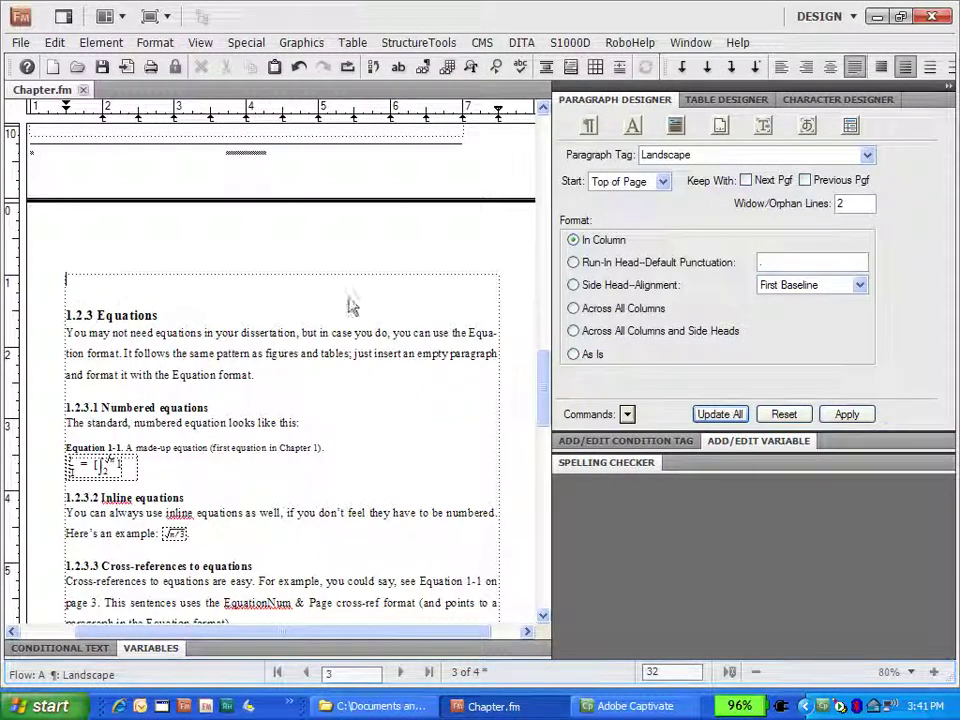
left_click(889, 672)
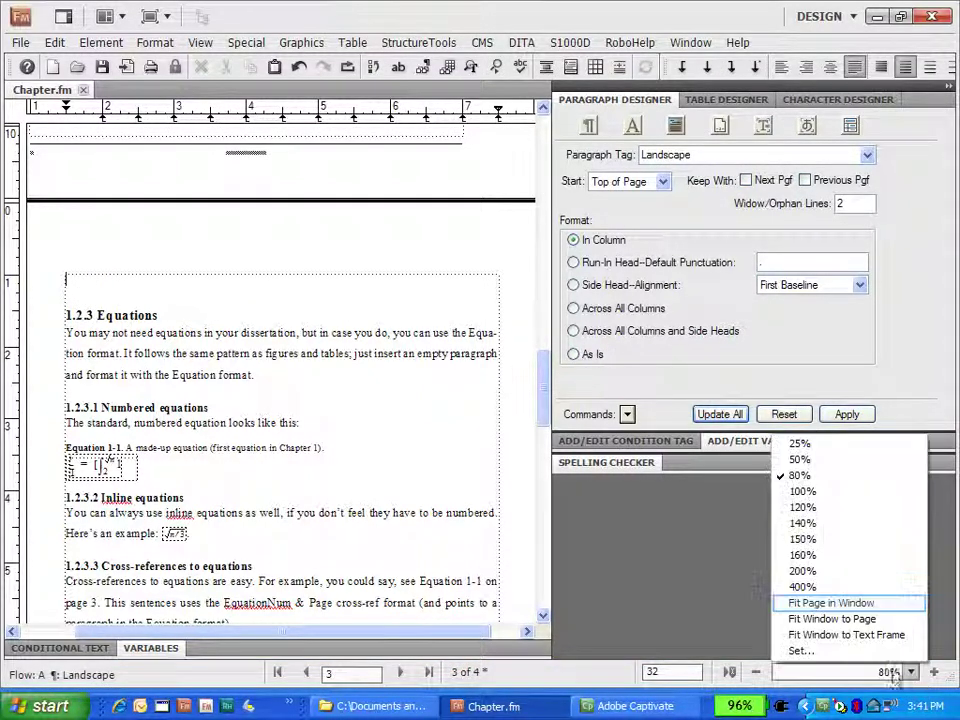
left_click(831, 603)
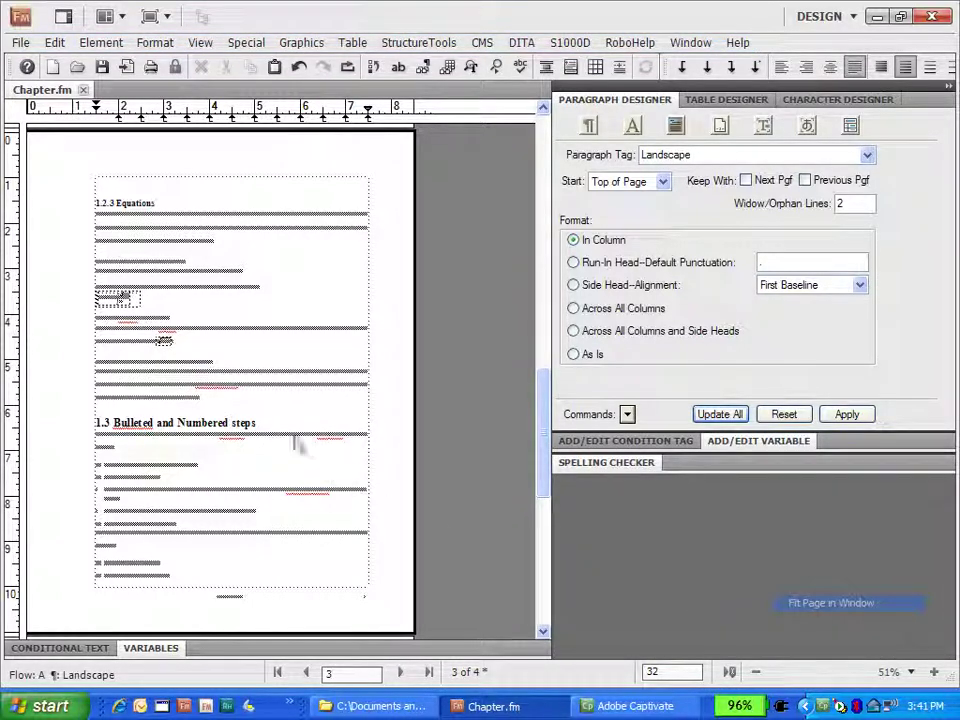
Step: Apply master pages so page 3 switches to the landscape layout
left_click(155, 43)
mouse_move(163, 149)
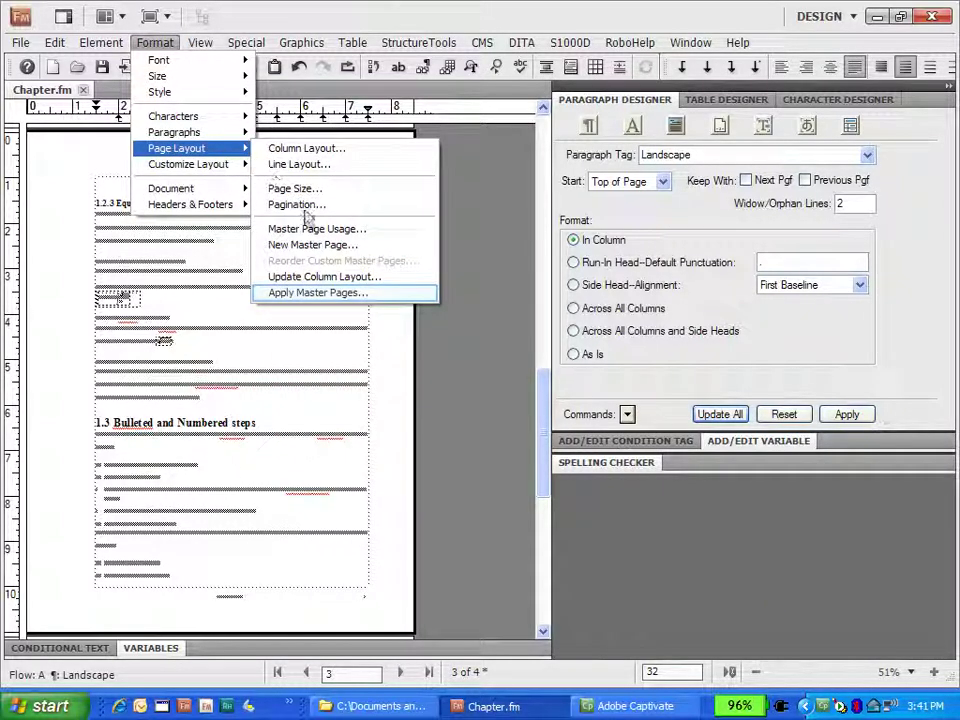
left_click(322, 292)
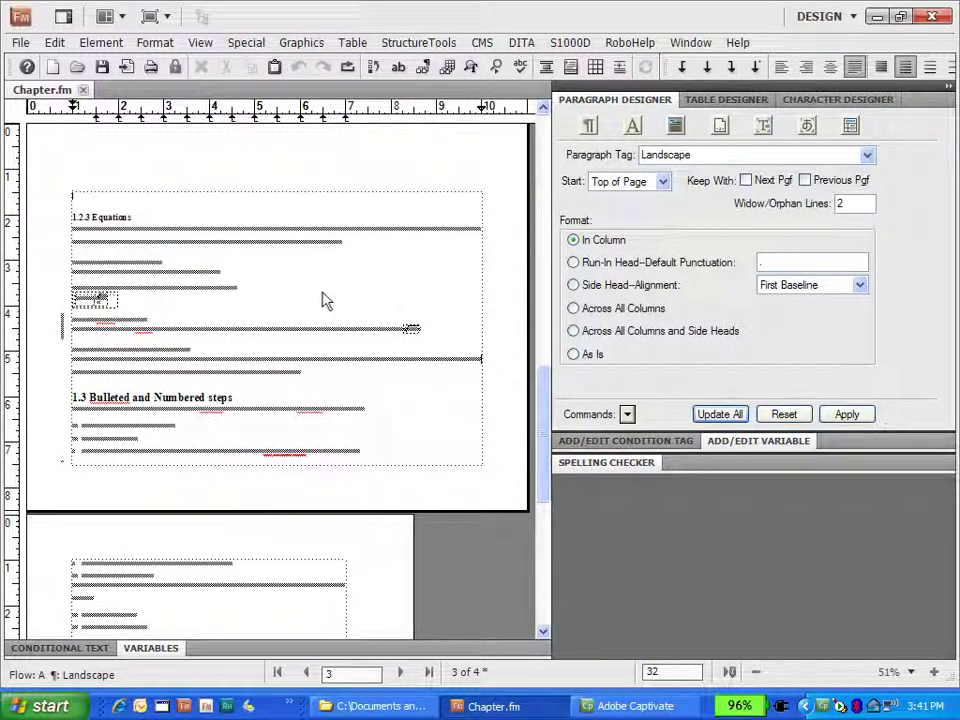
Step: Insert a 5-column table atop landscape page 3 and click into its first body cell
left_click(345, 44)
left_click(358, 60)
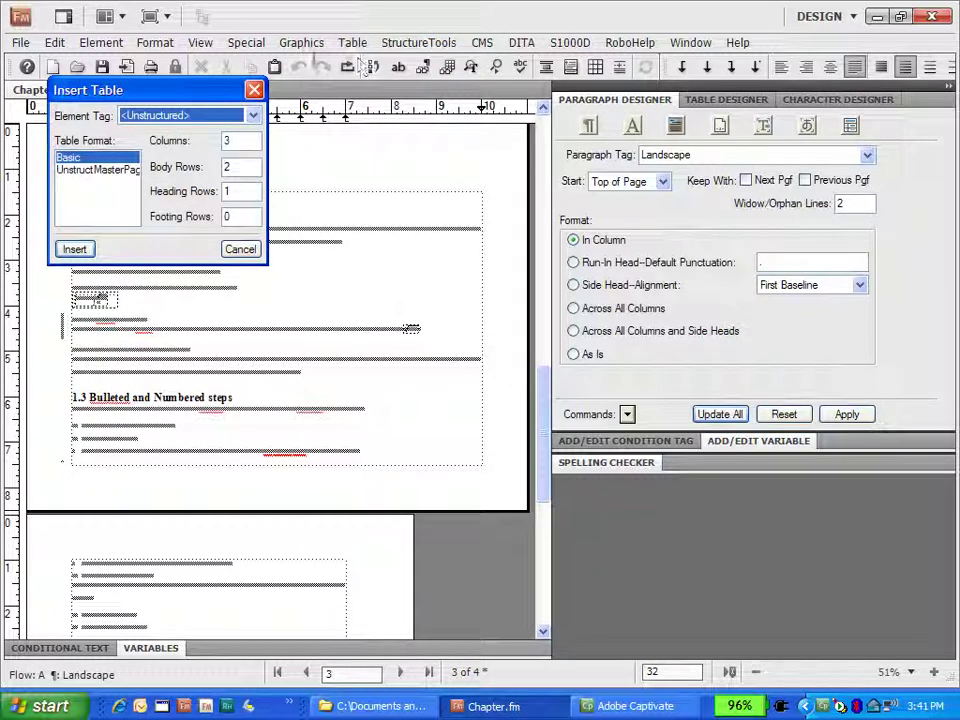
double_click(226, 141)
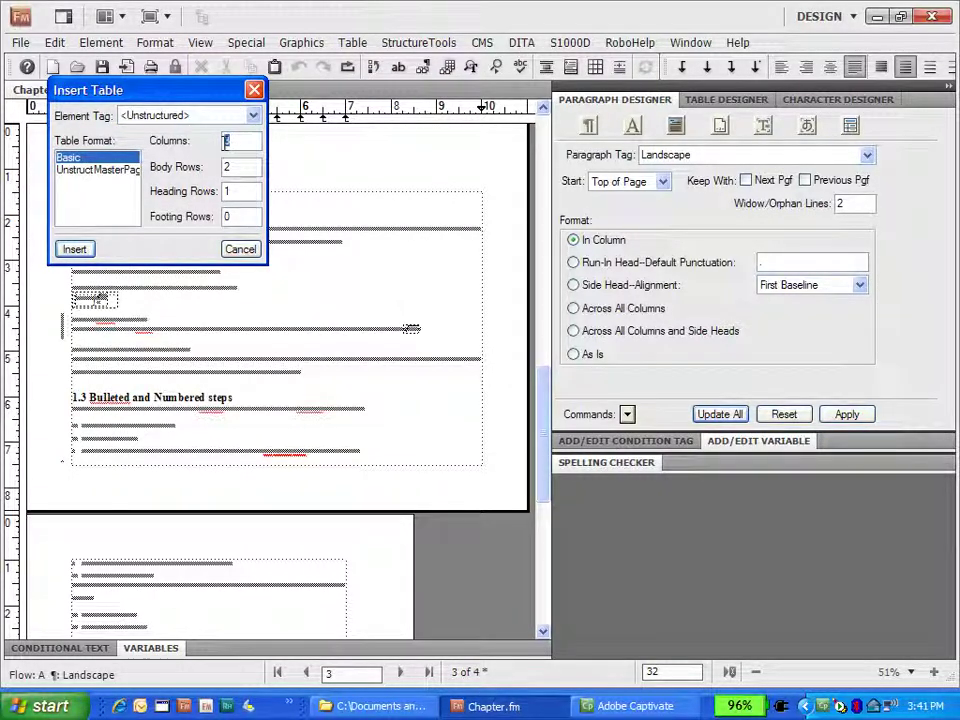
type("5")
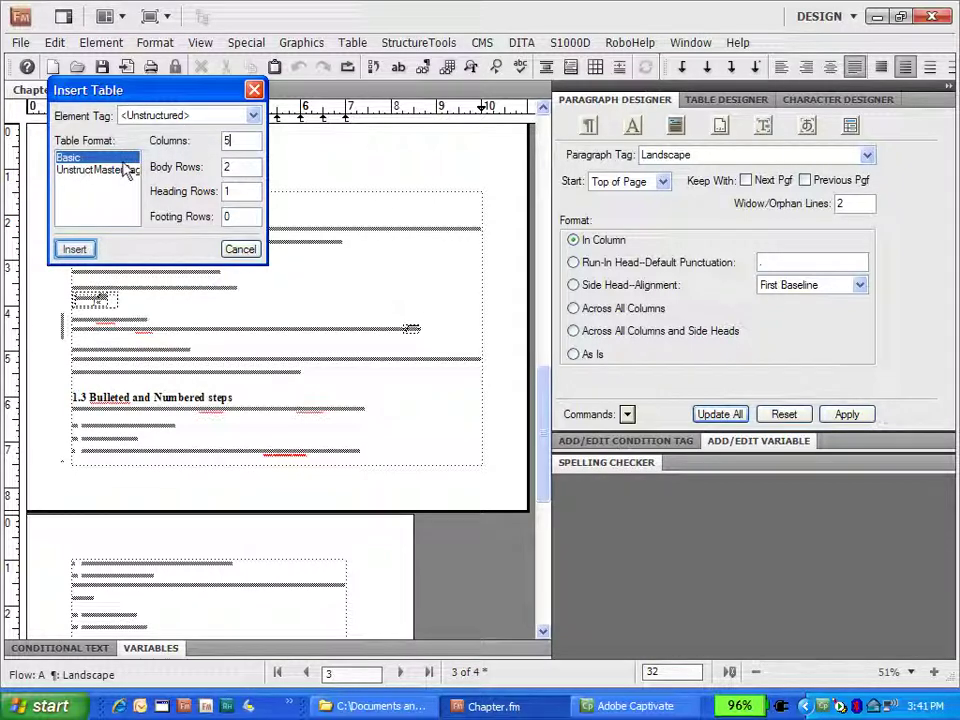
left_click(75, 250)
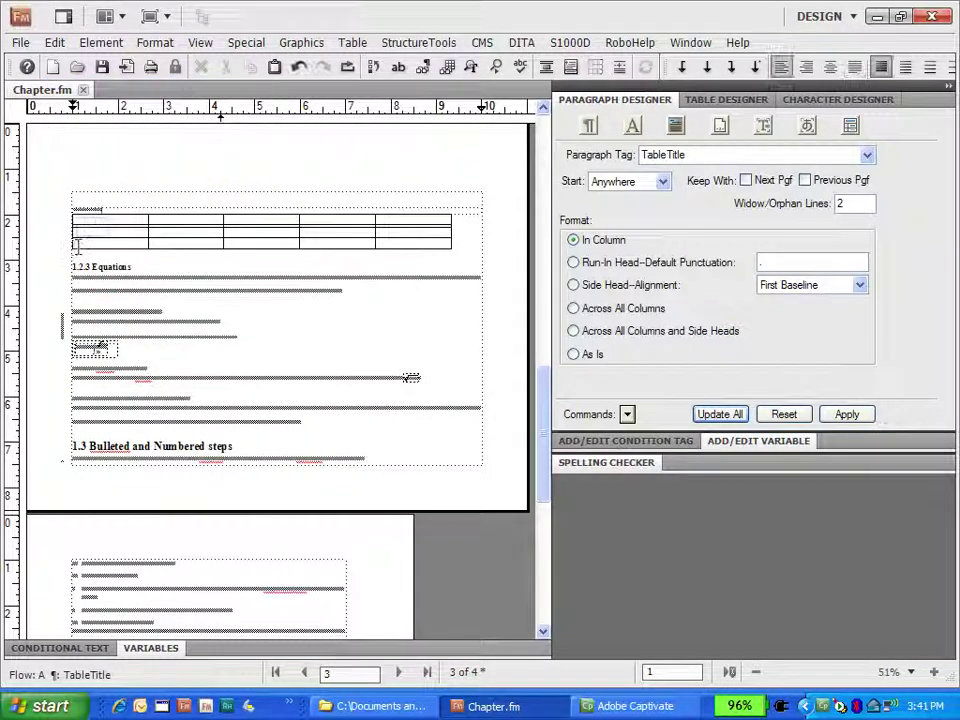
left_click(90, 234)
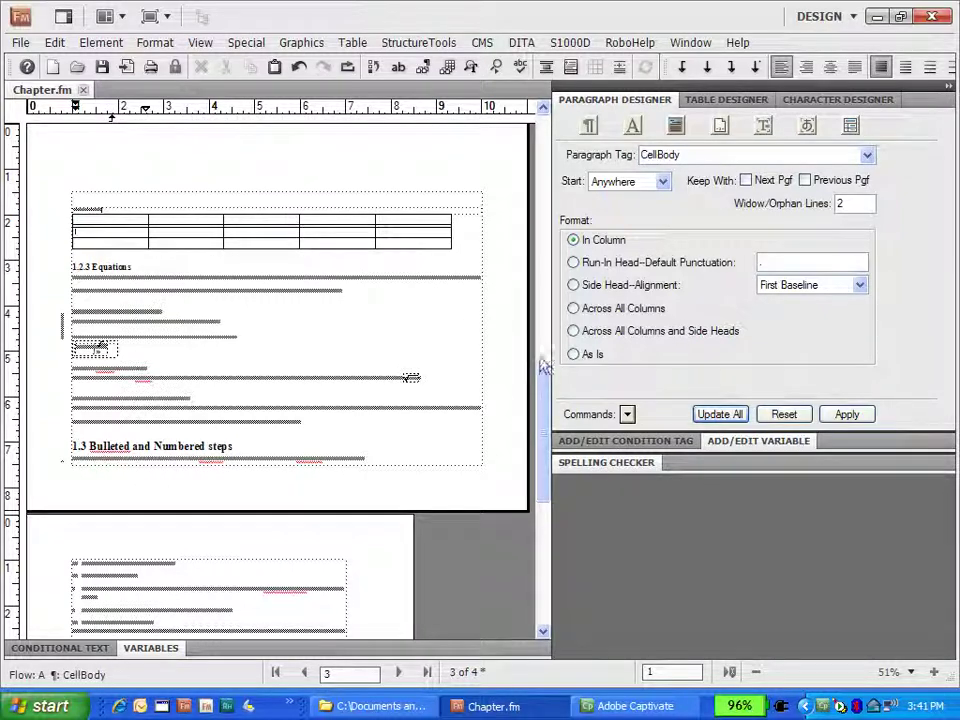
Step: Add two blank paragraphs at the end of page 2, pushing the table and Equations to page 4
left_click_drag(546, 396, 544, 300)
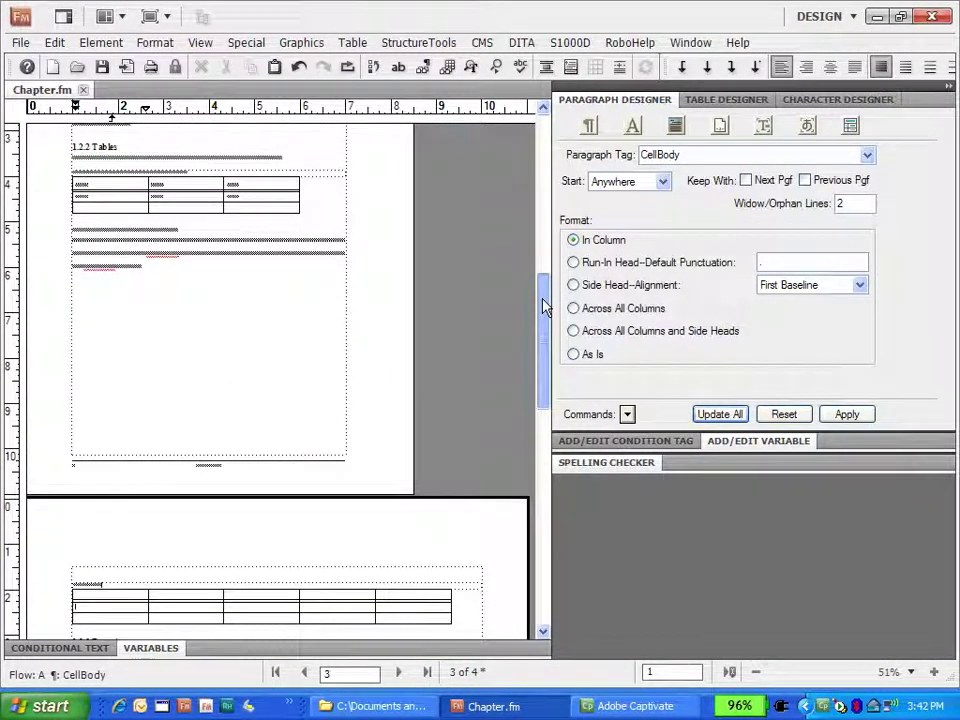
left_click(124, 313)
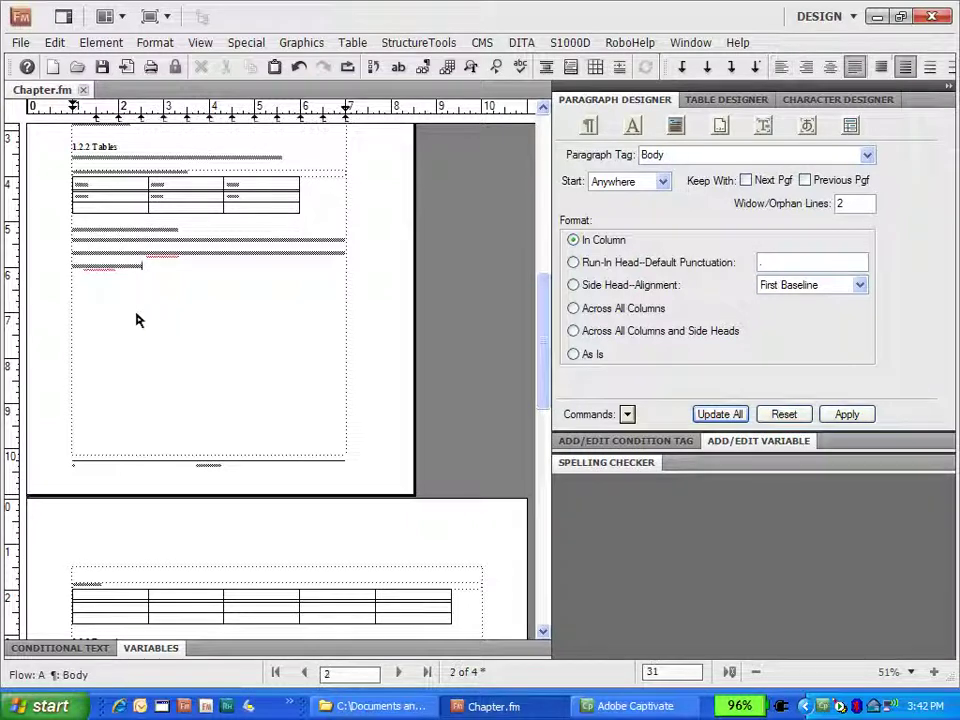
key("Return")
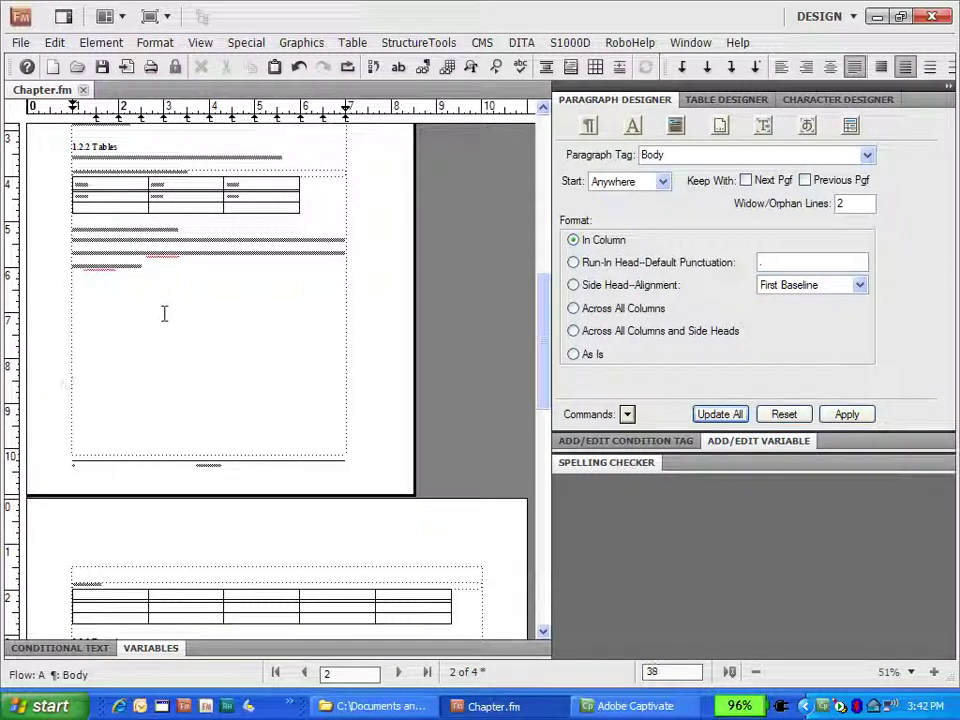
key("Return")
key("Return")
key("Return")
key("Return")
key("Return")
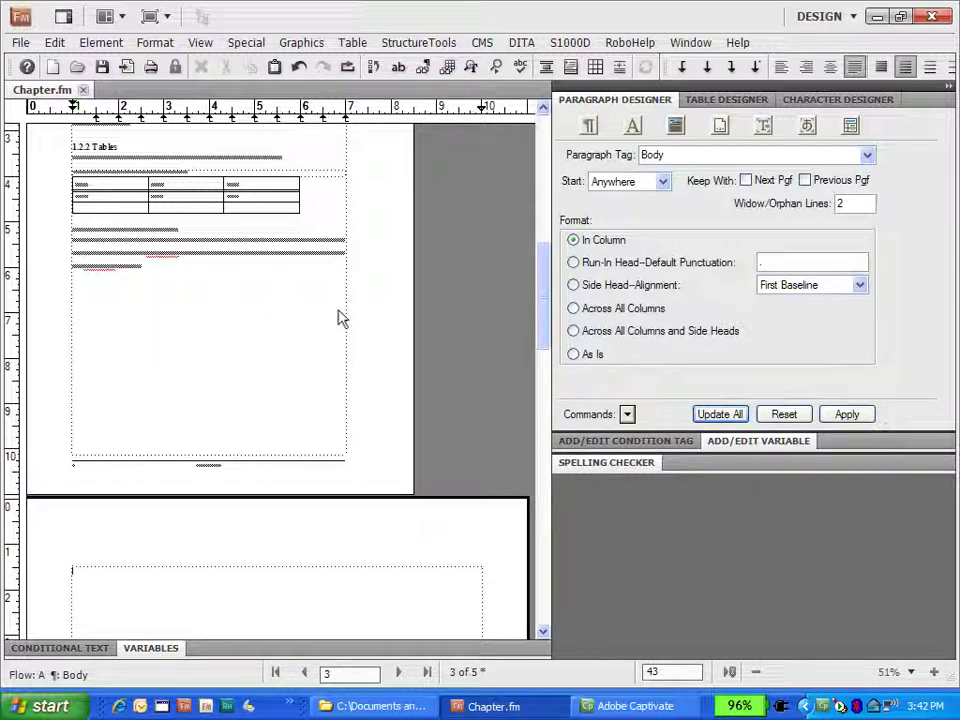
left_click_drag(542, 268, 545, 392)
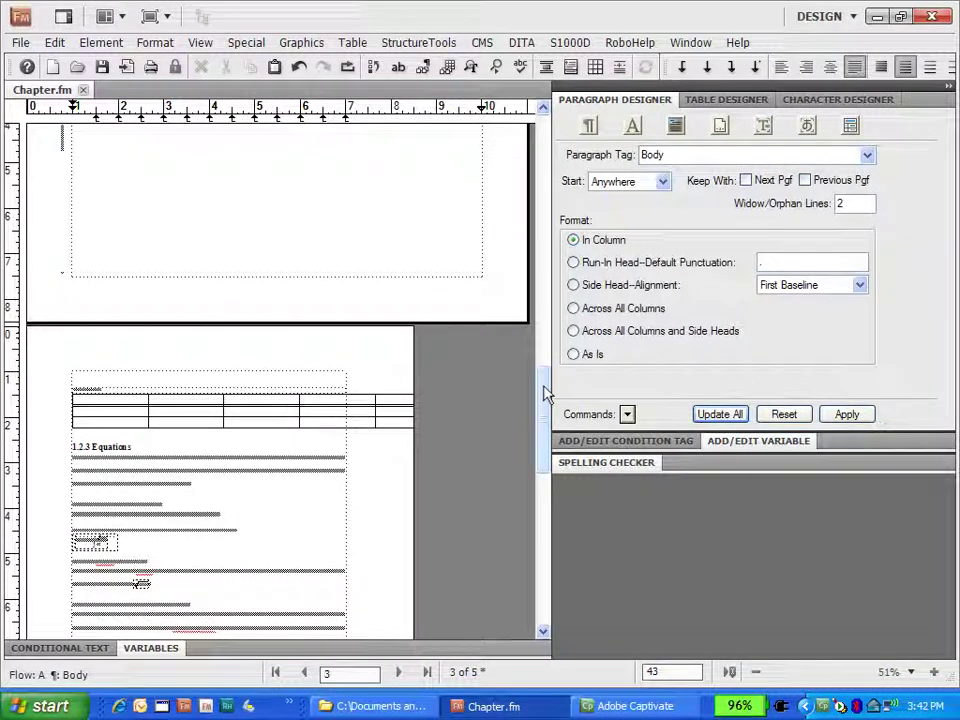
left_click_drag(545, 392, 541, 345)
scroll(541, 345, "down", 2)
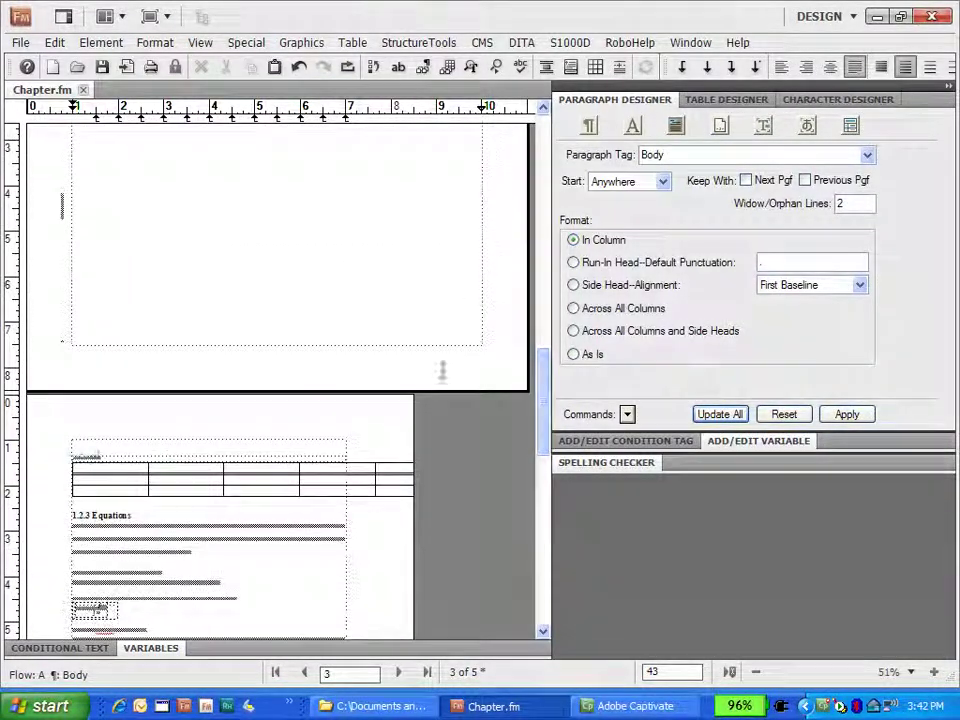
left_click(82, 448)
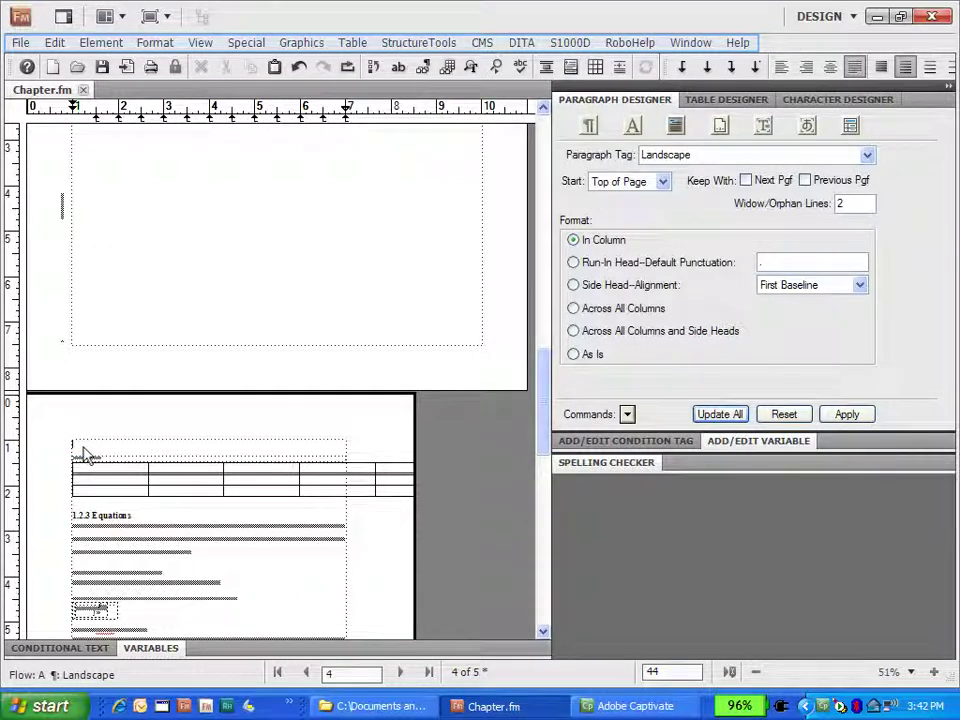
Step: Apply master pages so page 4 with the 5-column table switches to the landscape layout
left_click(157, 46)
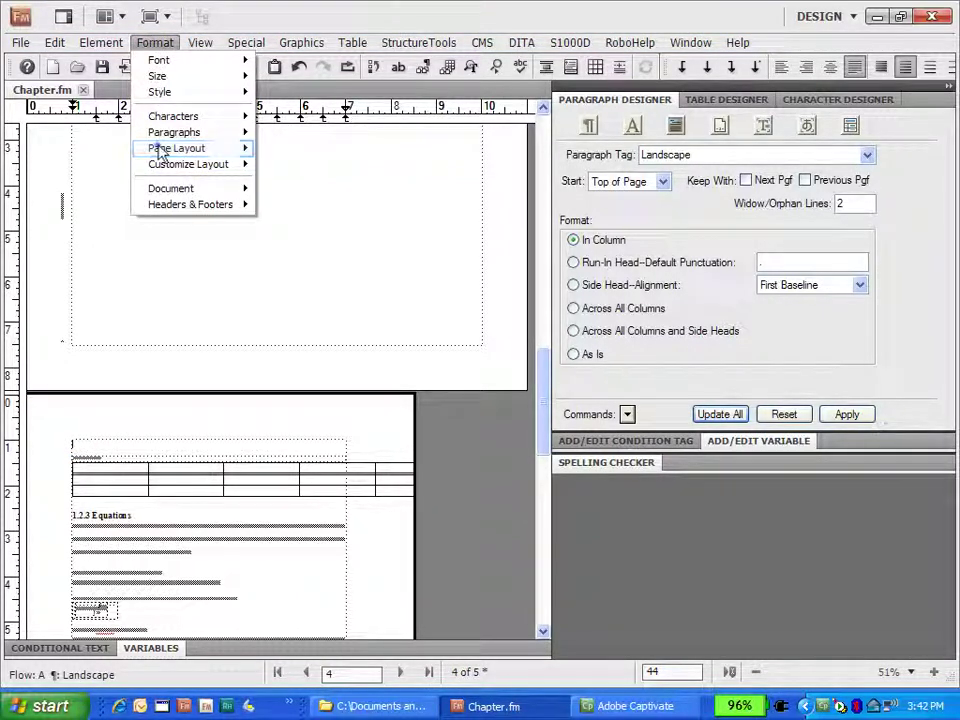
mouse_move(162, 150)
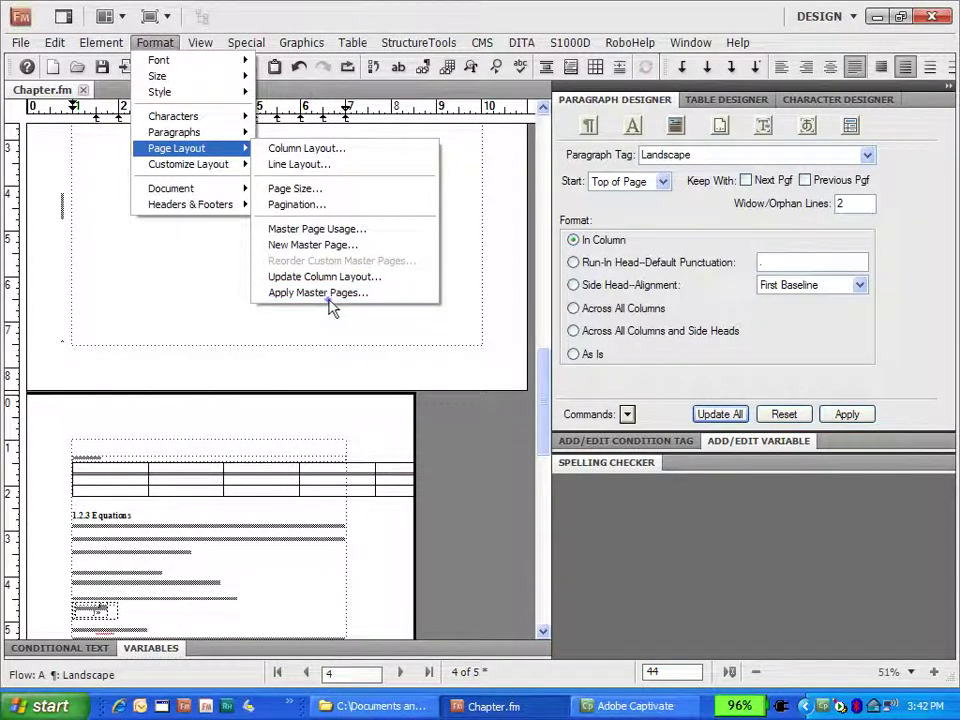
left_click(328, 296)
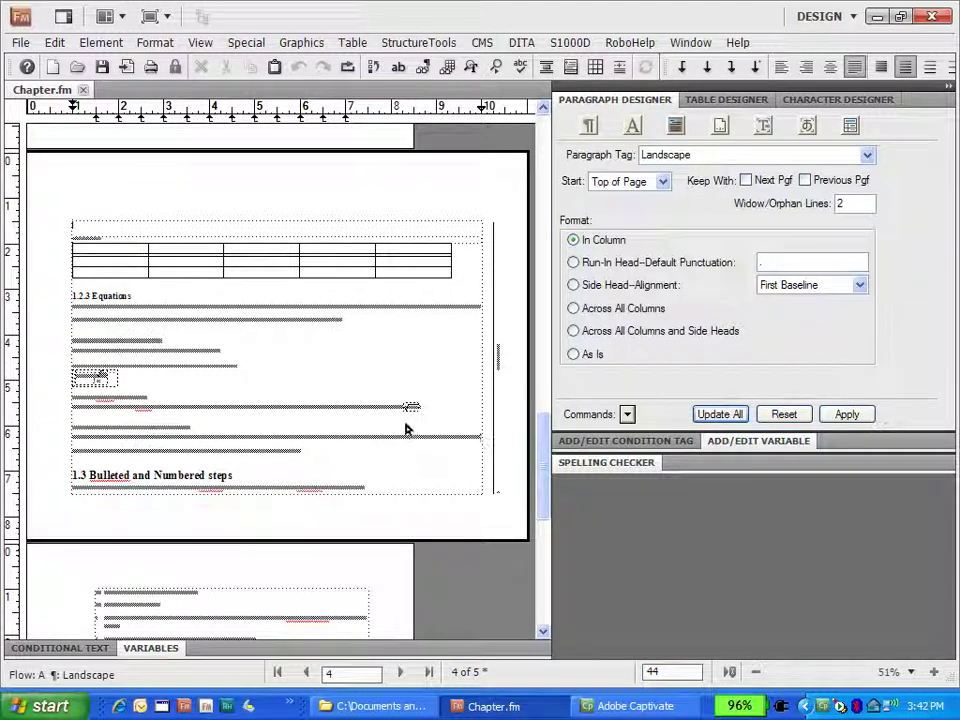
scroll(114, 233, "up", 3)
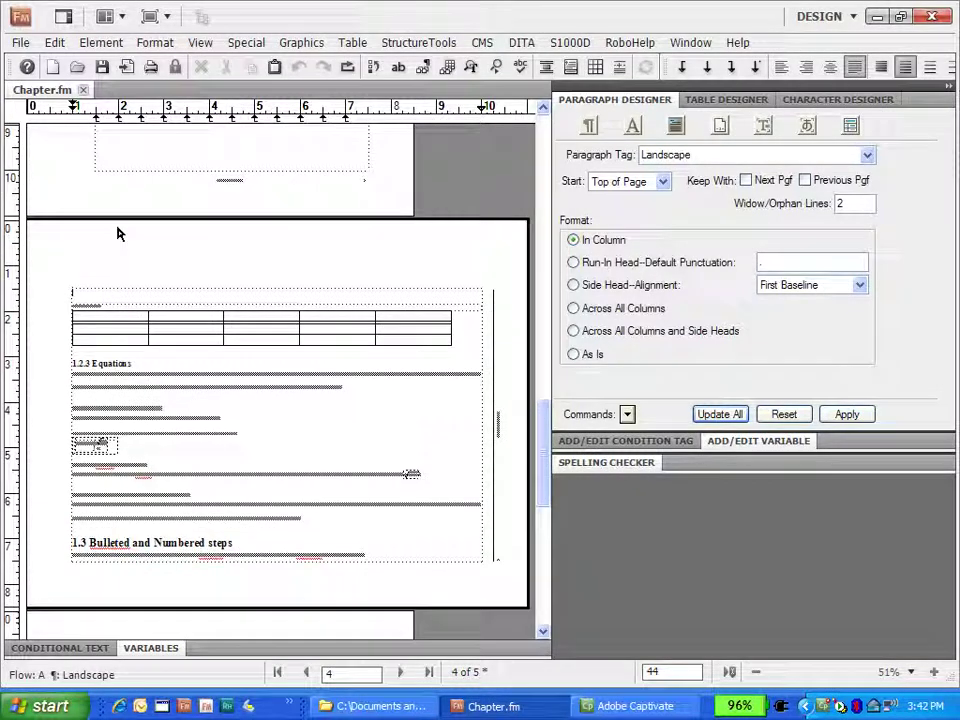